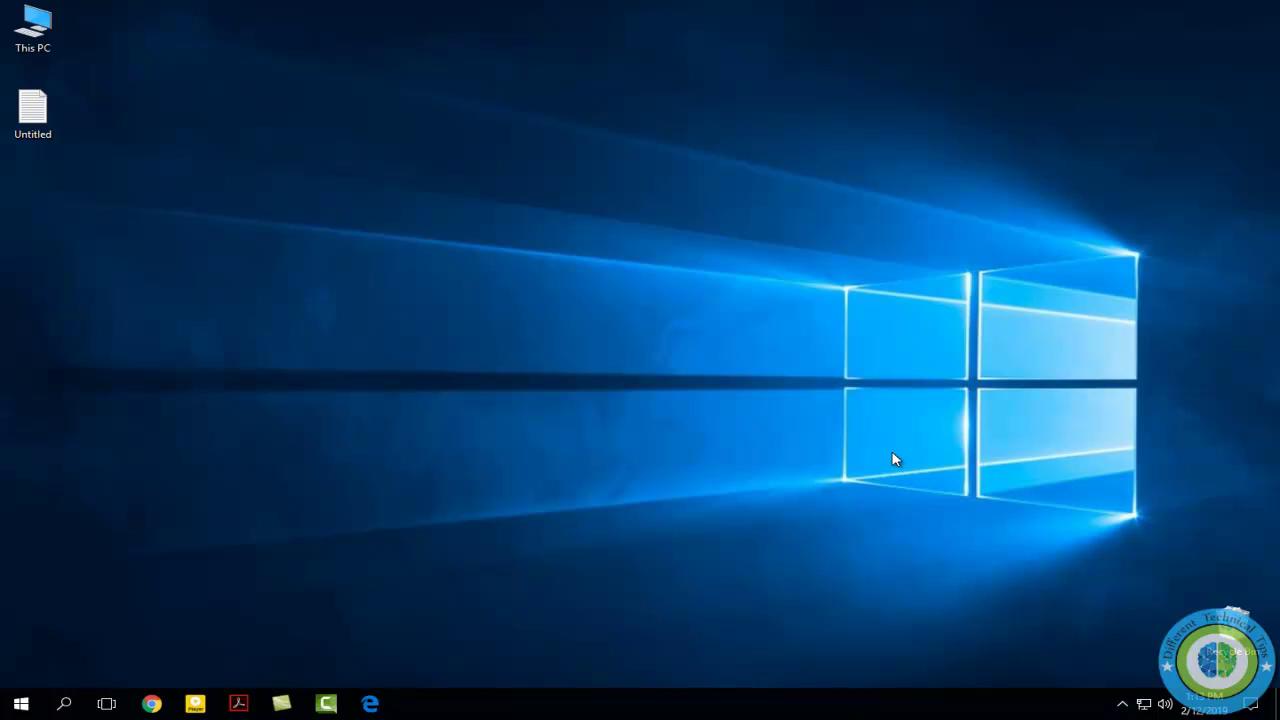
- Search for Control Panel, view its change-account-type page, then close Control Panel and Task Manager
left_click(64, 704)
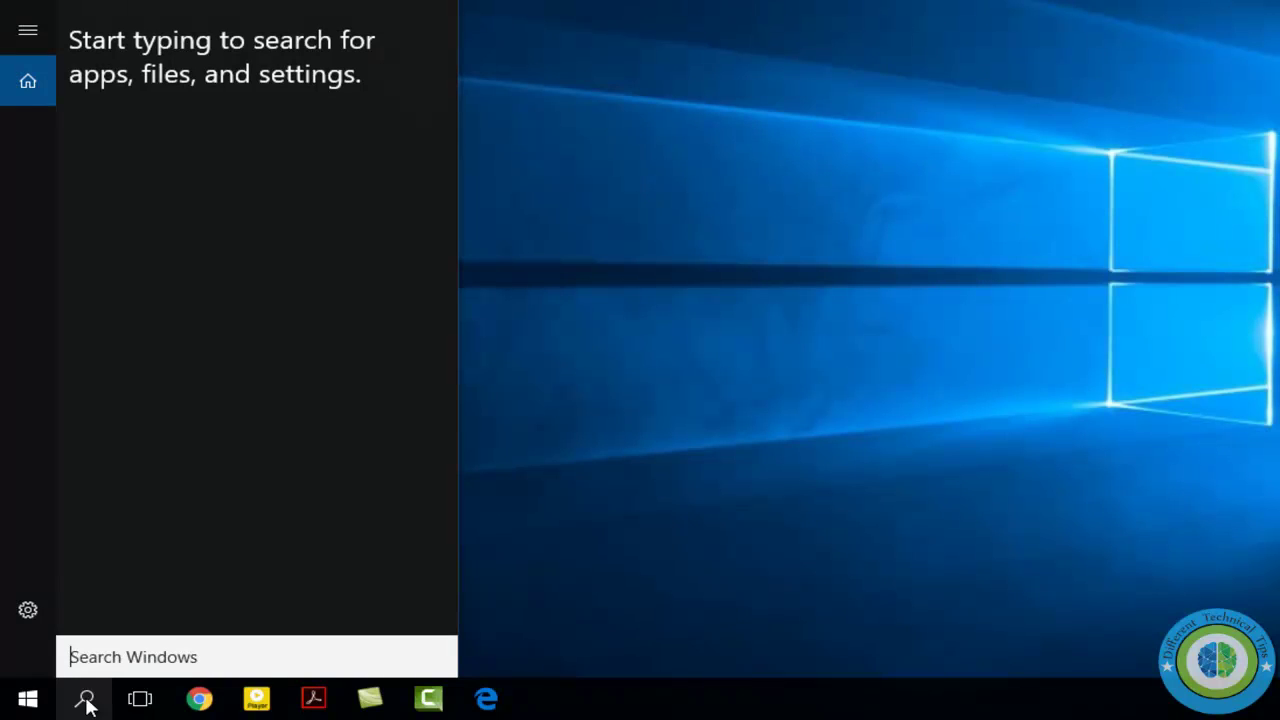
type("contr")
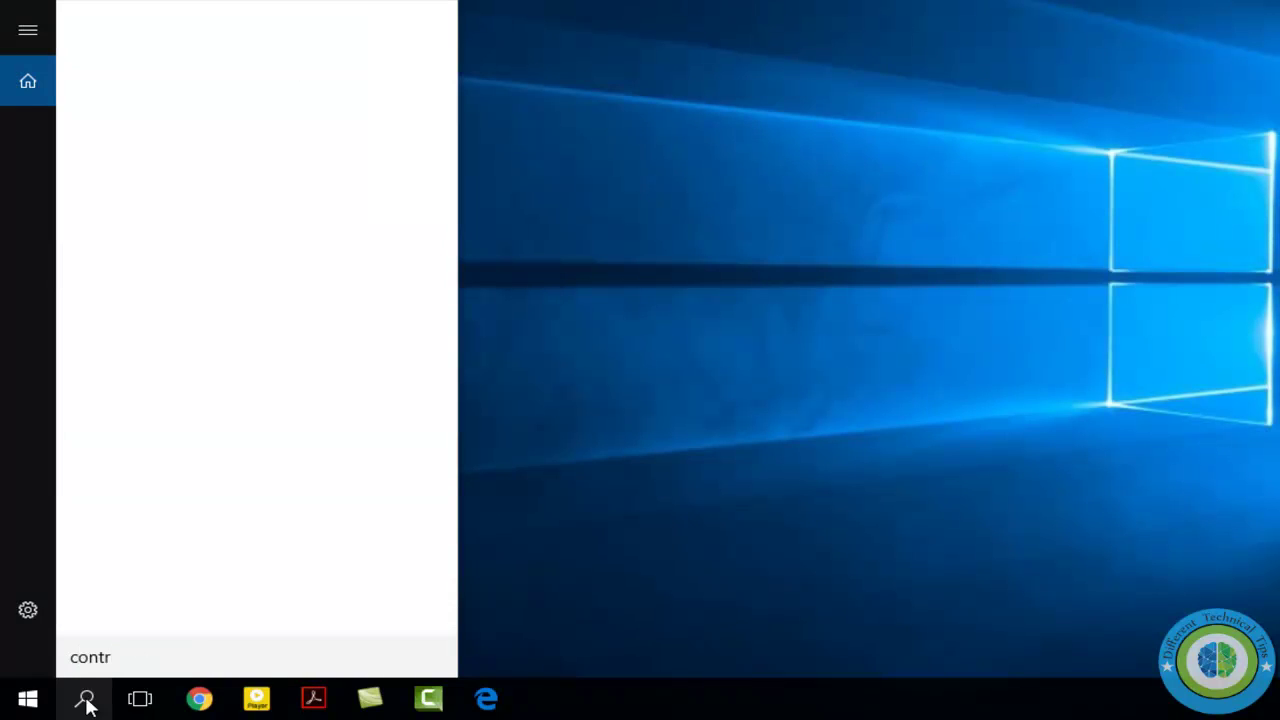
type("ol panel")
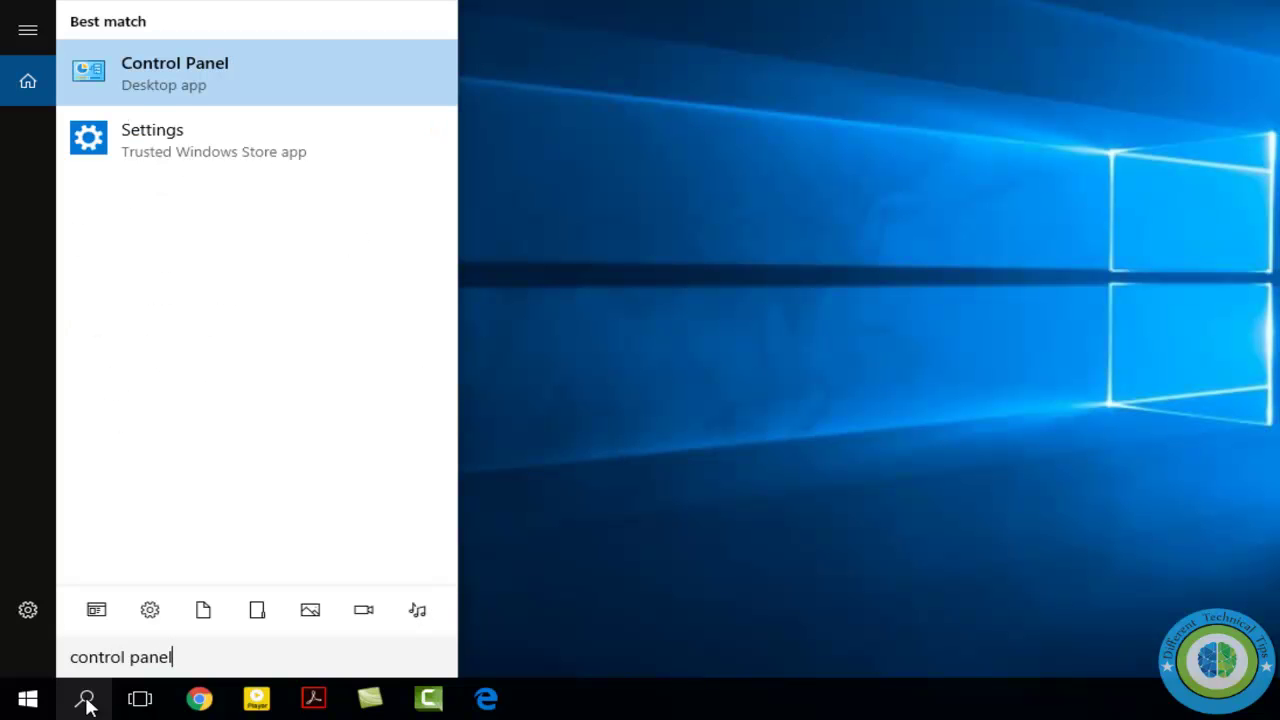
left_click(190, 74)
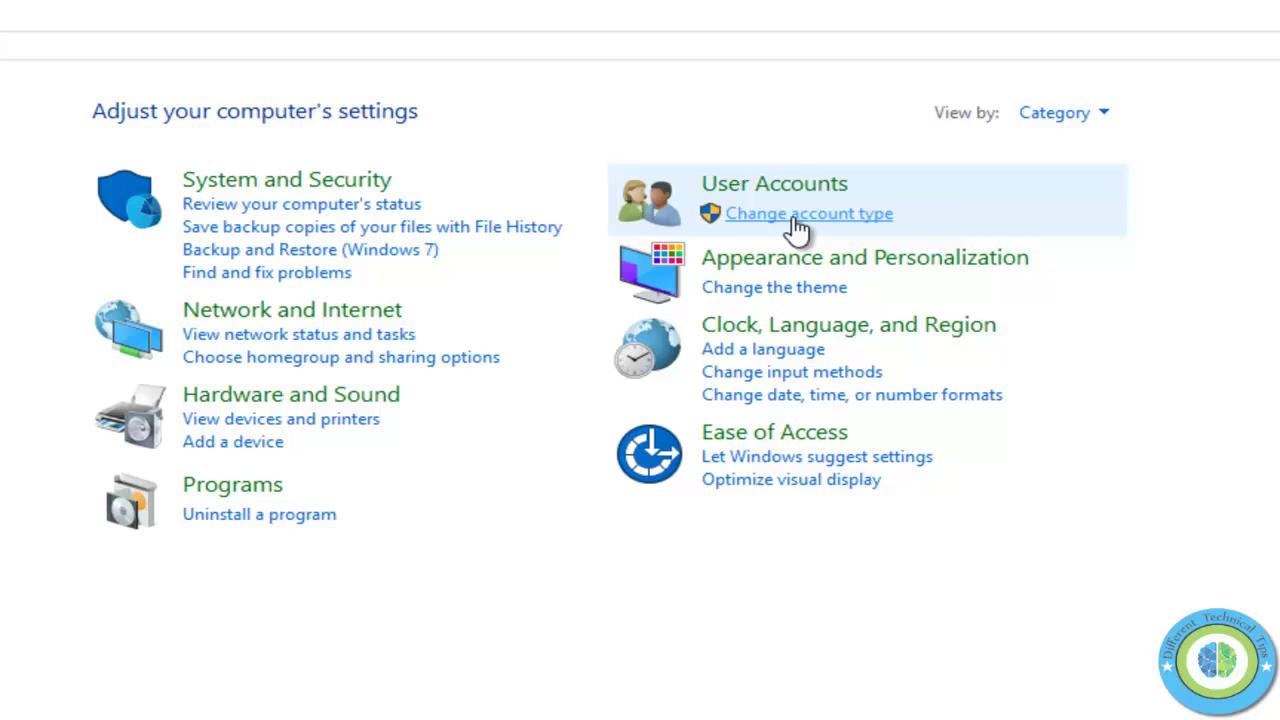
left_click(805, 222)
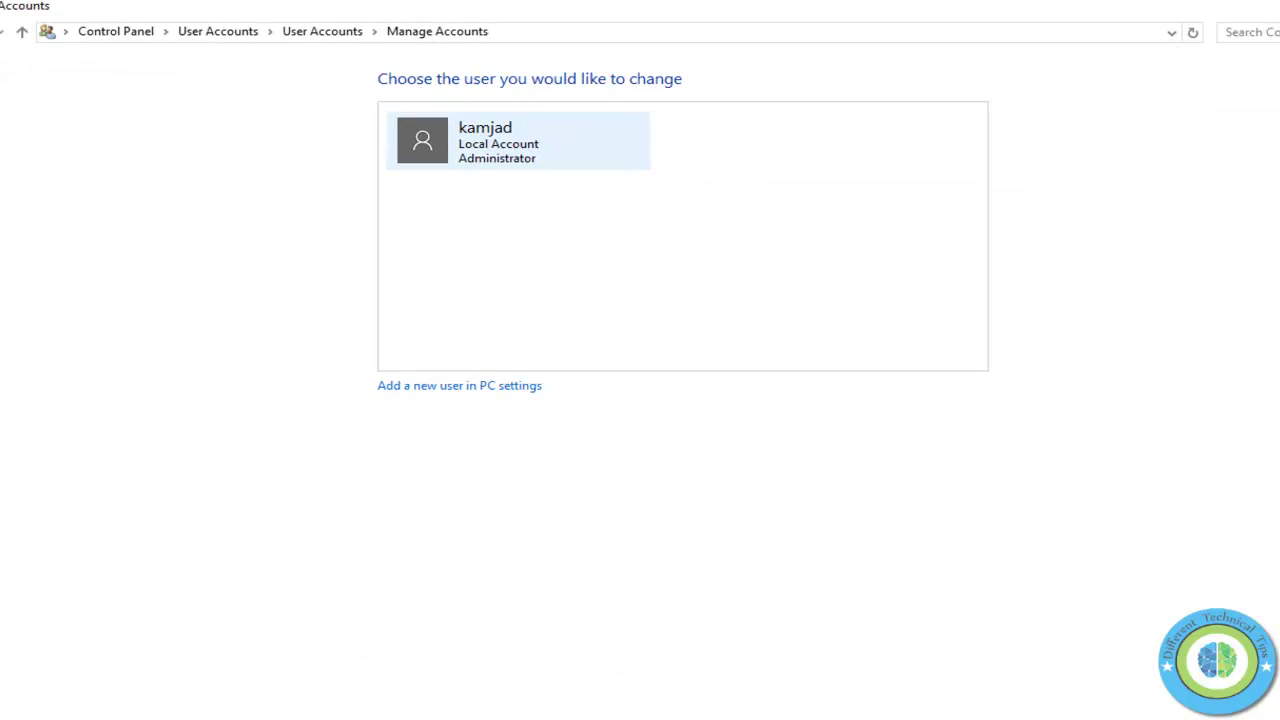
left_click(1268, 6)
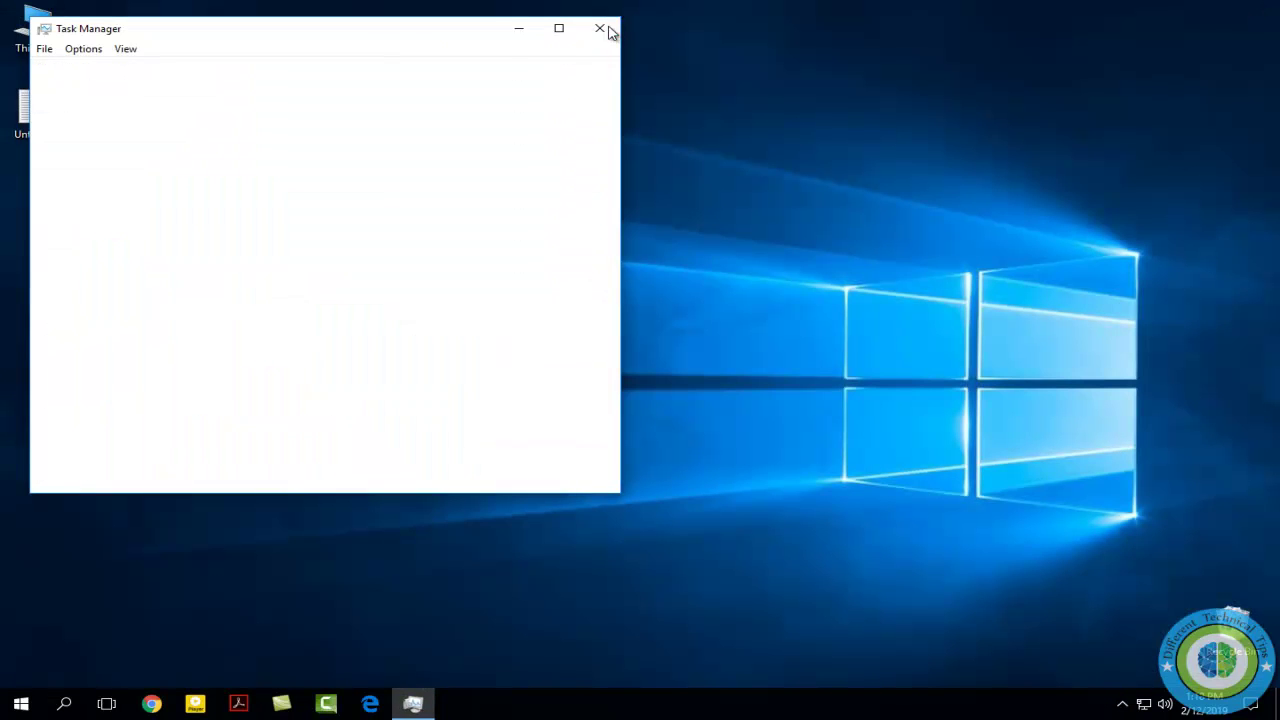
left_click(603, 30)
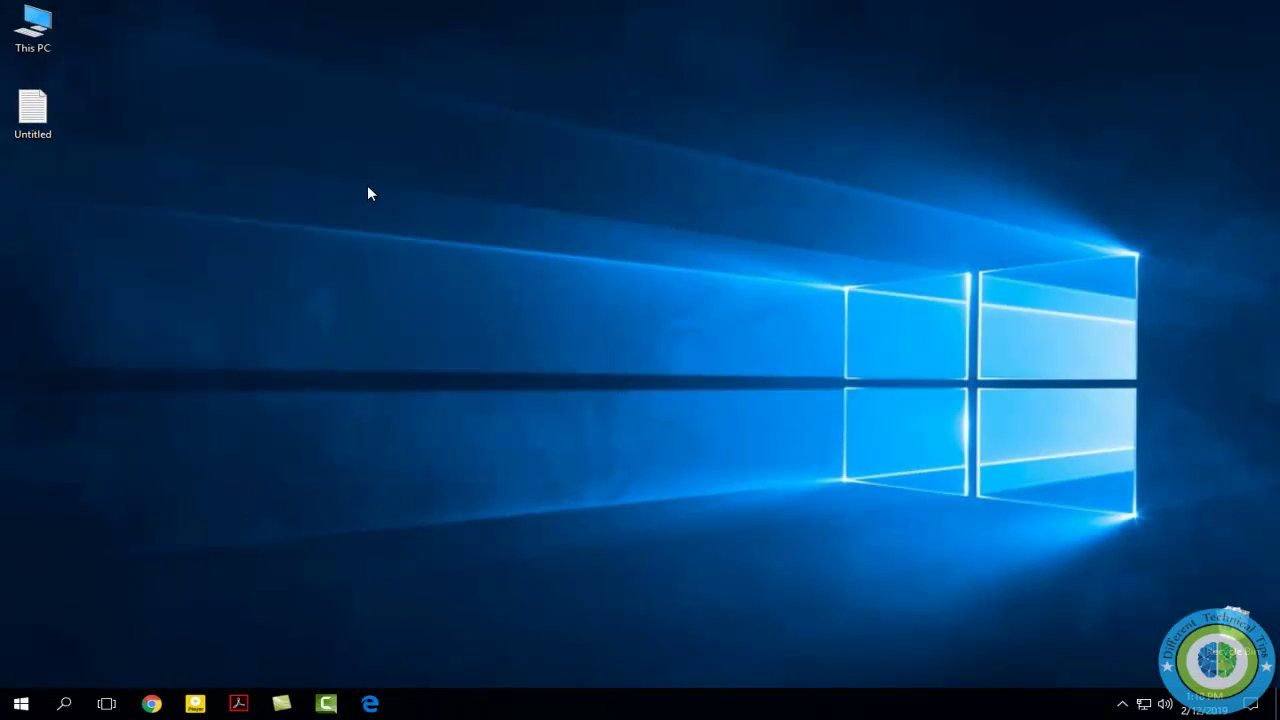
- Create a new desktop folder, keeping the default name 'New folder'
right_click(369, 192)
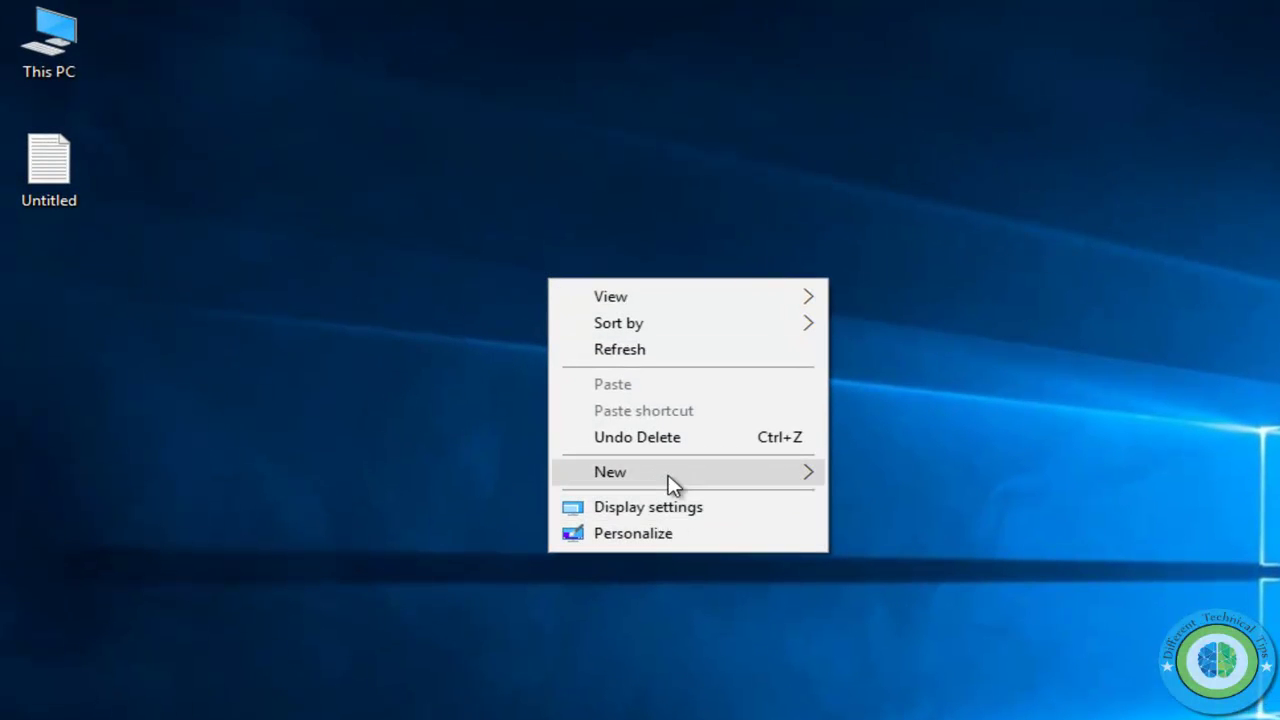
mouse_move(674, 480)
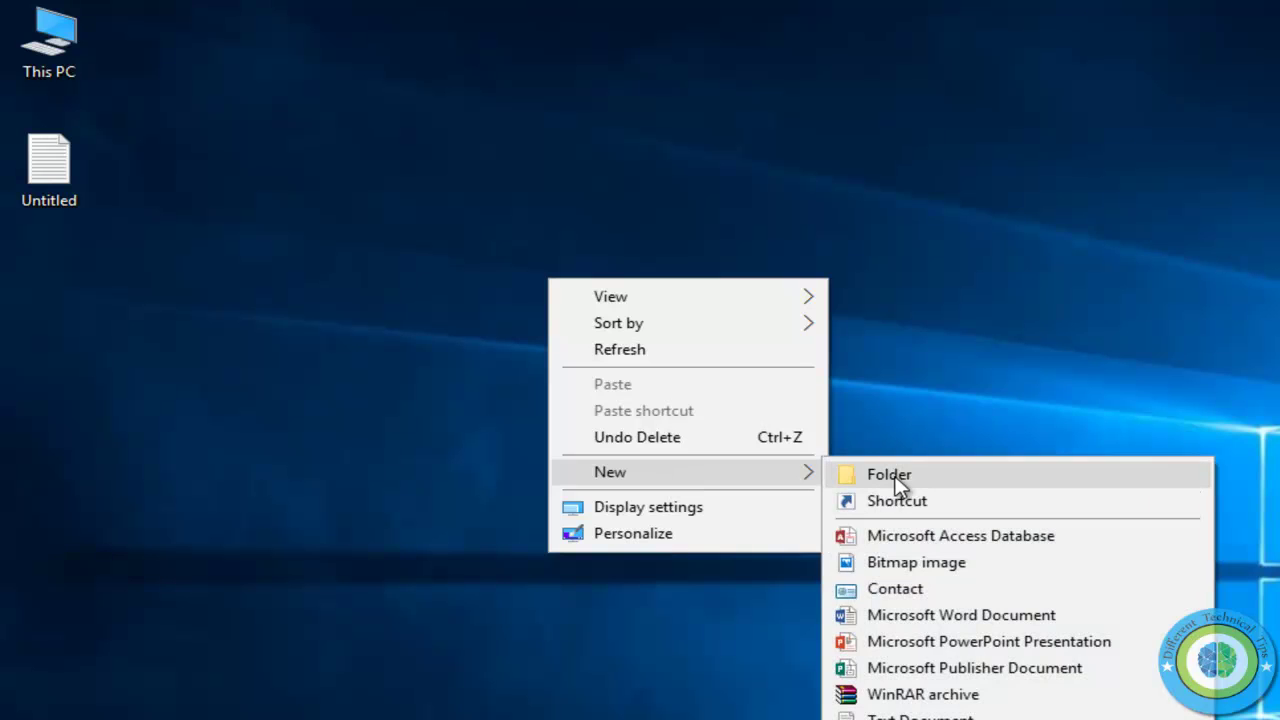
left_click(895, 478)
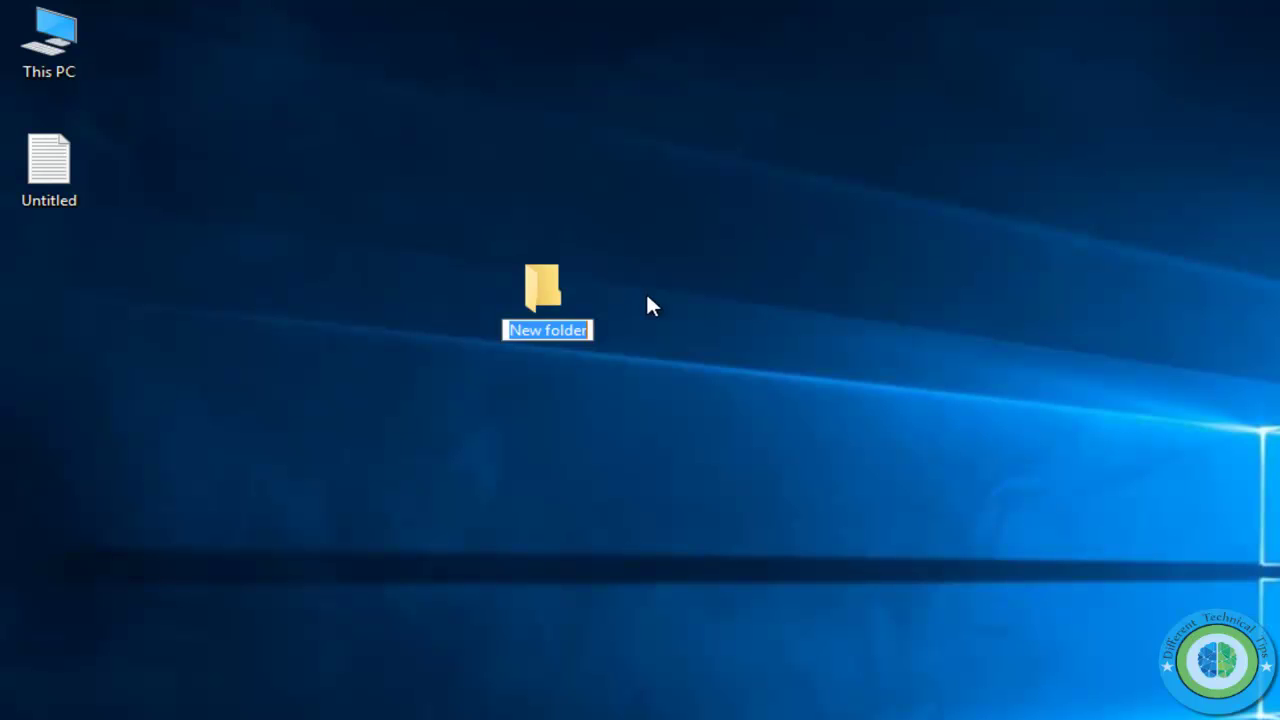
key("Return")
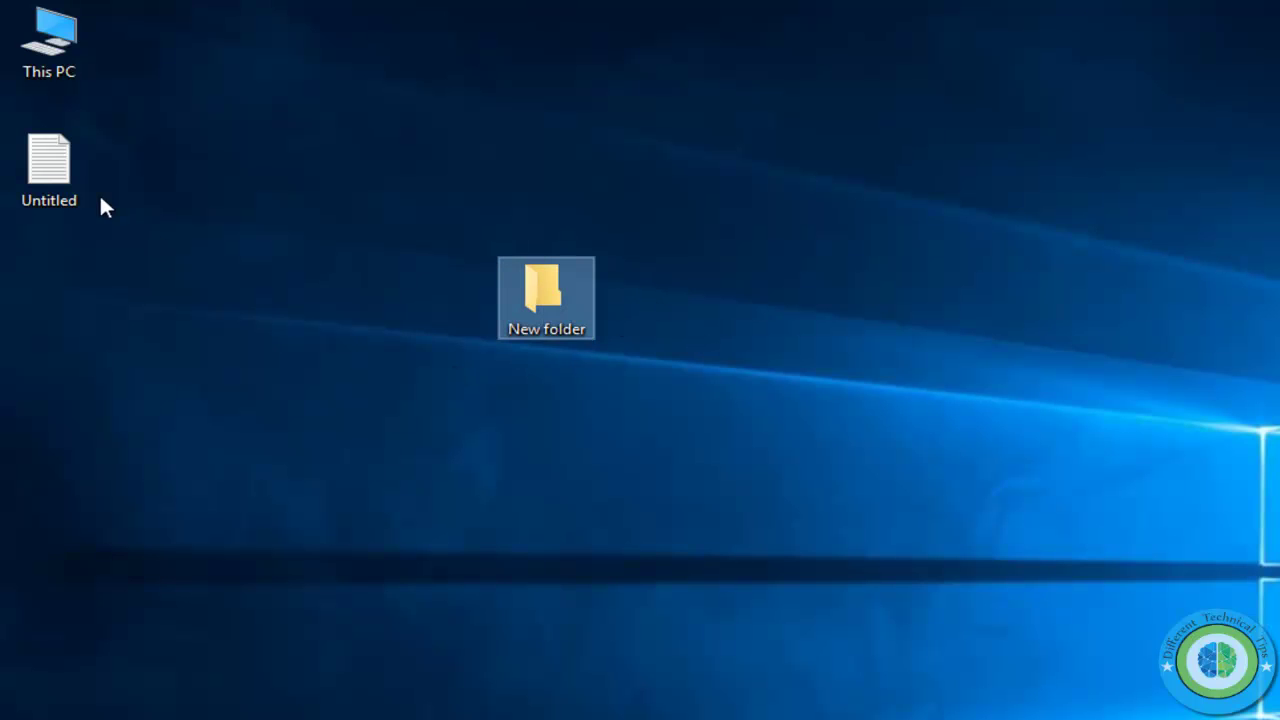
- Copy the full GodMode.{ED7BA470-8E54-465E-825C-99712043E01C} line from Untitled, then select New folder
left_click(60, 162)
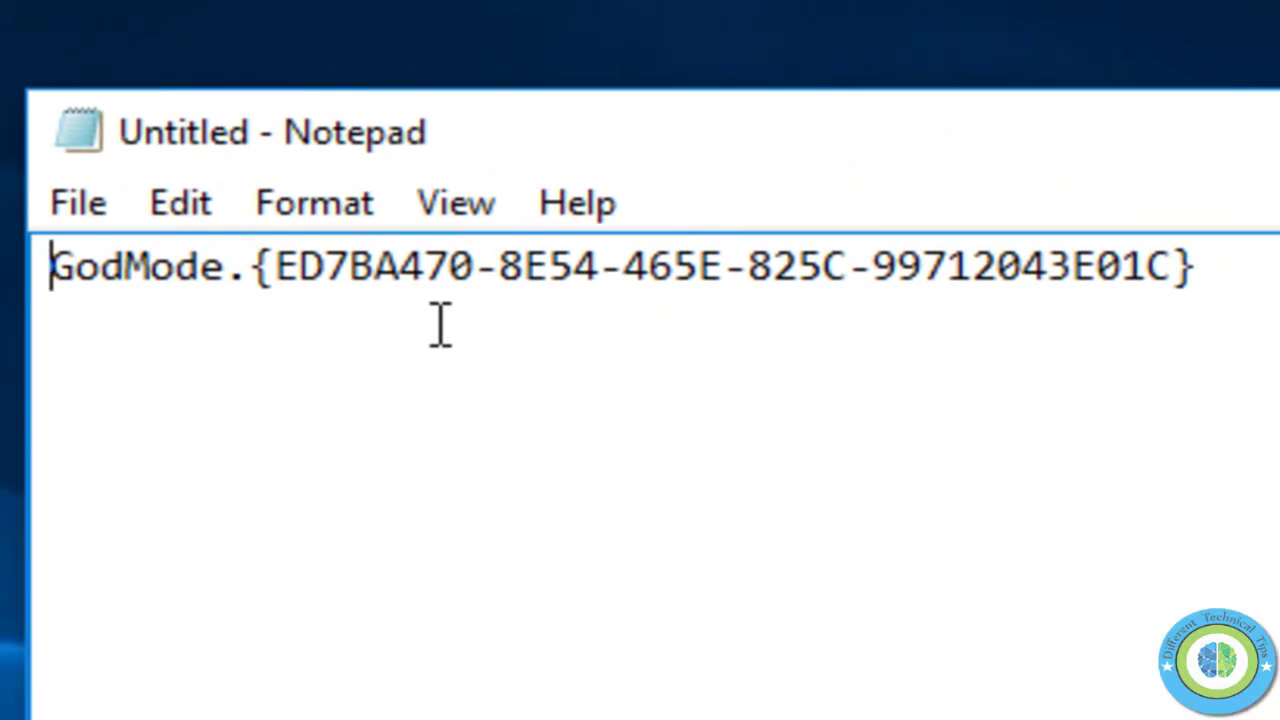
double_click(326, 265)
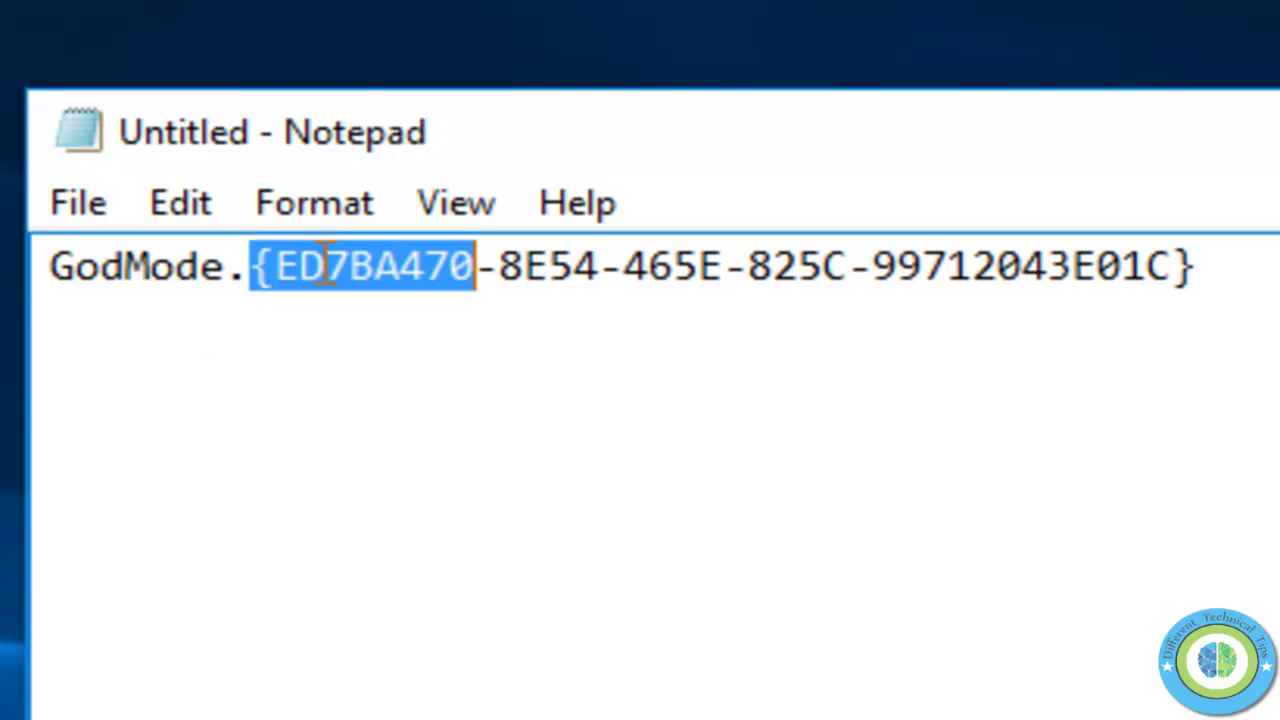
left_click(50, 266)
left_click_drag(50, 266, 1198, 268)
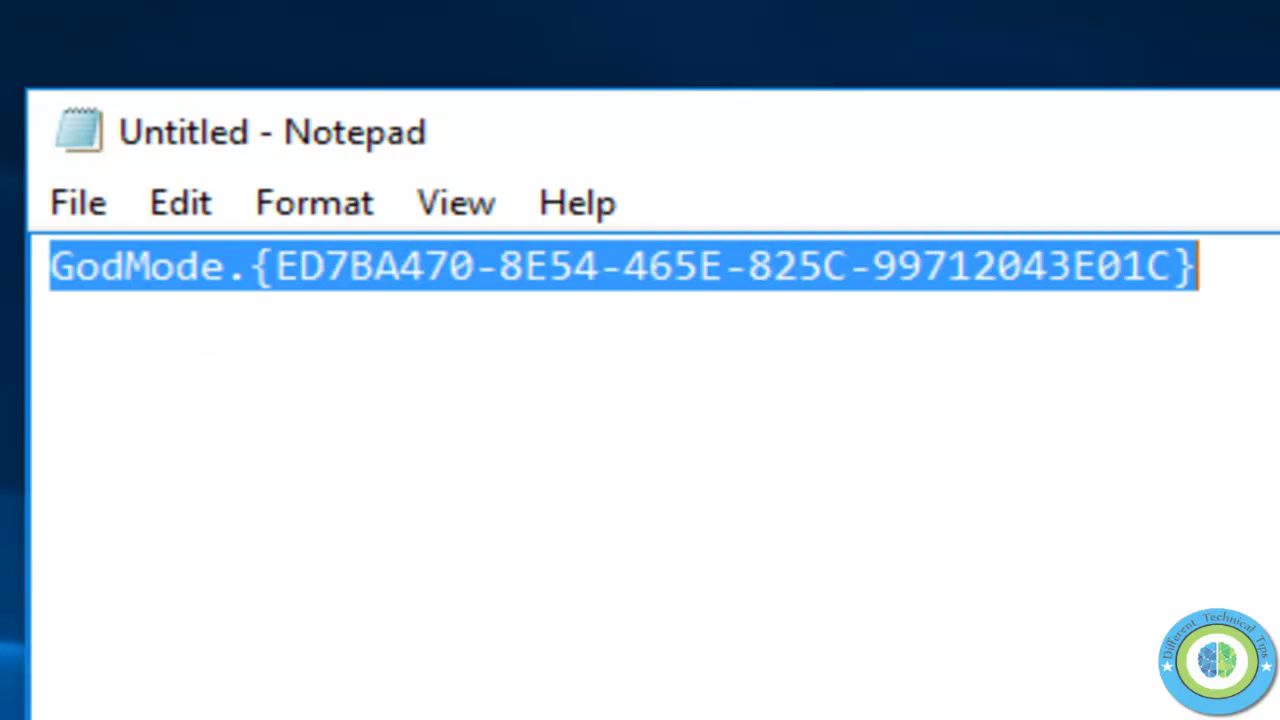
right_click(886, 264)
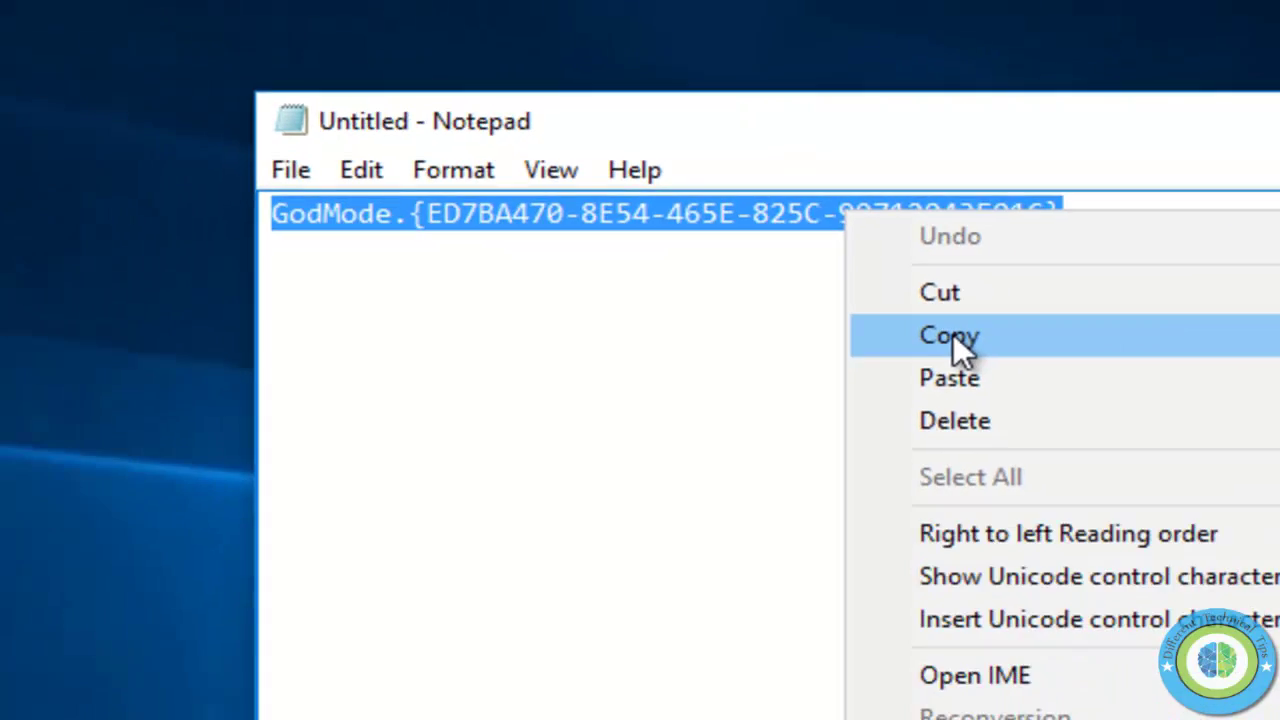
left_click(1034, 443)
left_click(366, 200)
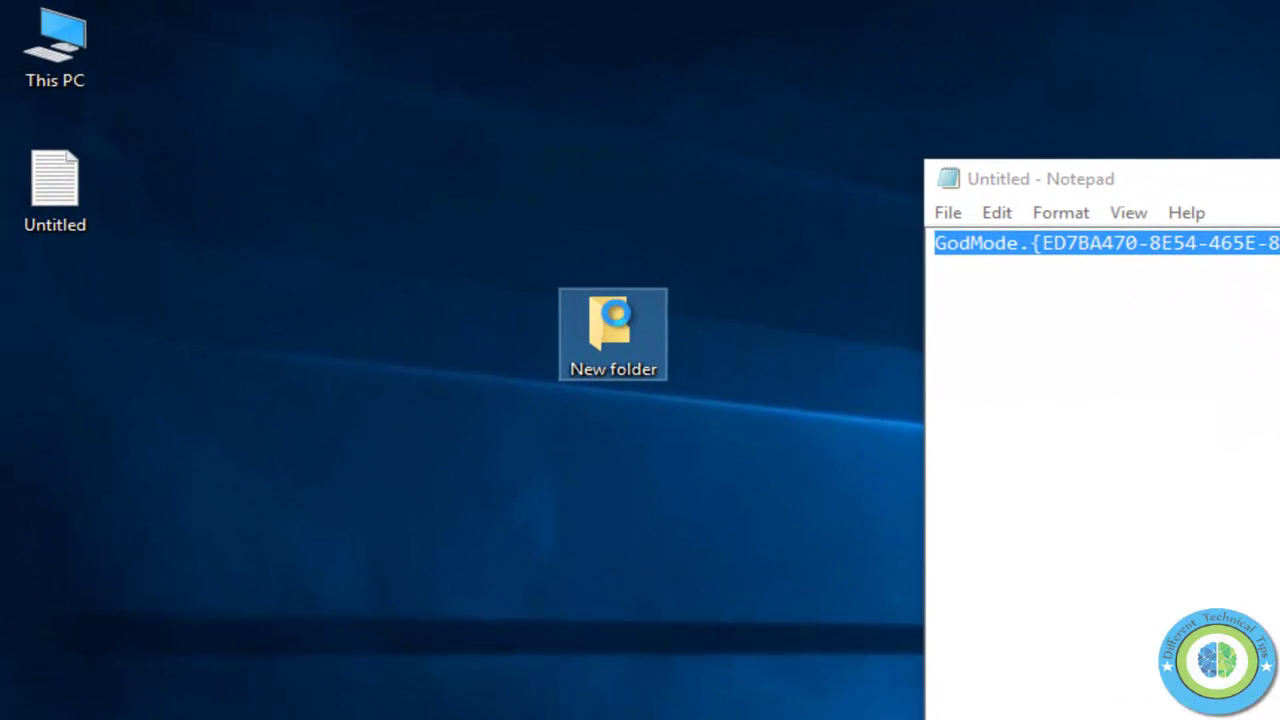
- Rename New folder by pasting GodMode.{ED7BA470-8E54-465E-825C-99712043E01C} as its name
right_click(614, 318)
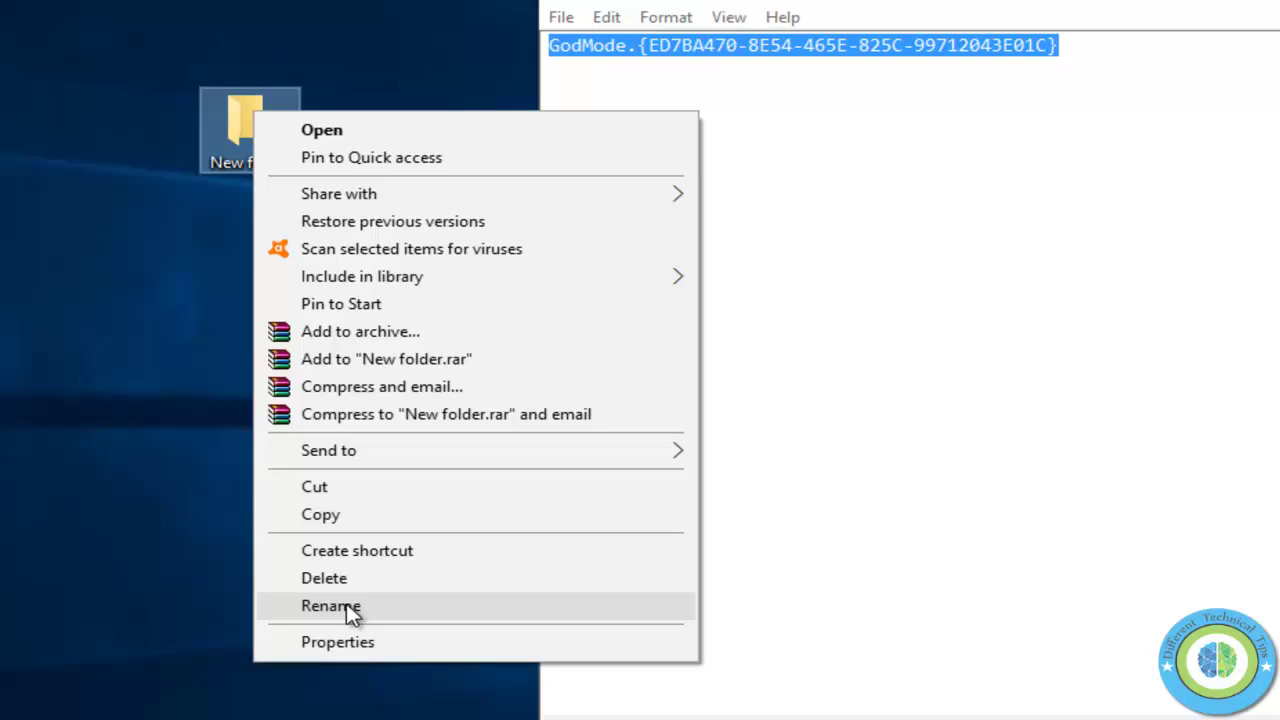
left_click(331, 605)
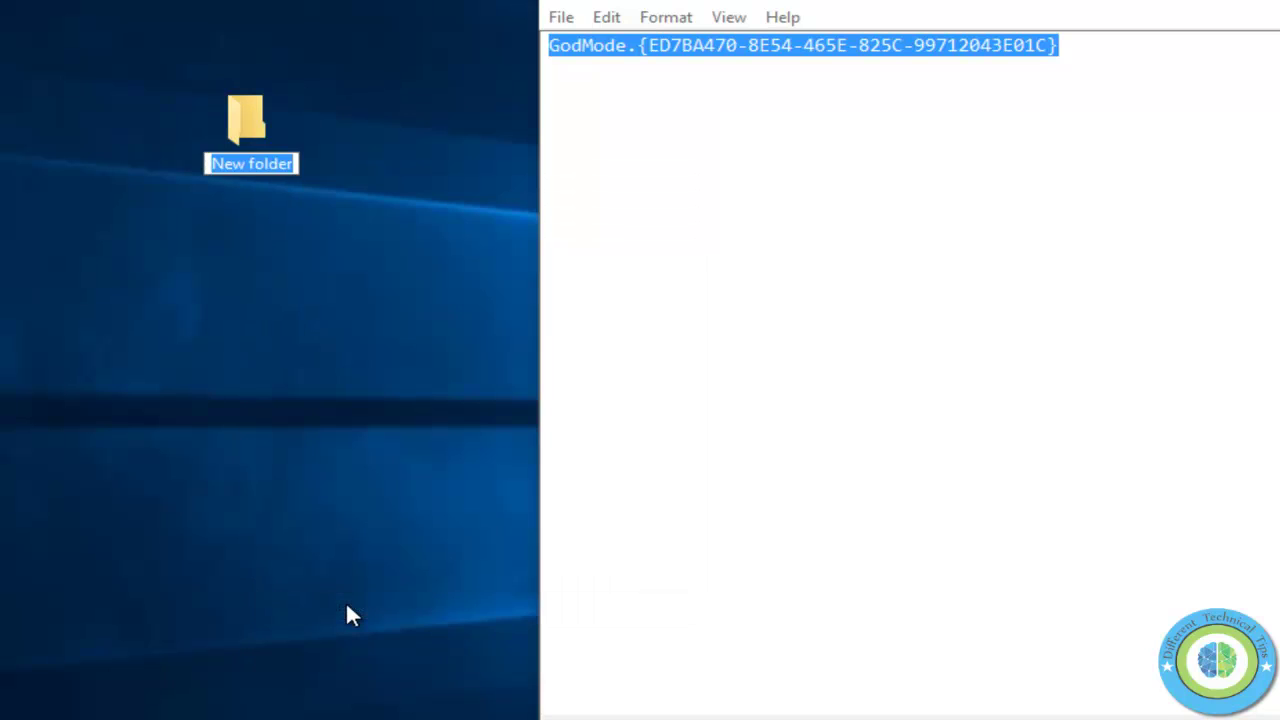
key("ctrl+v")
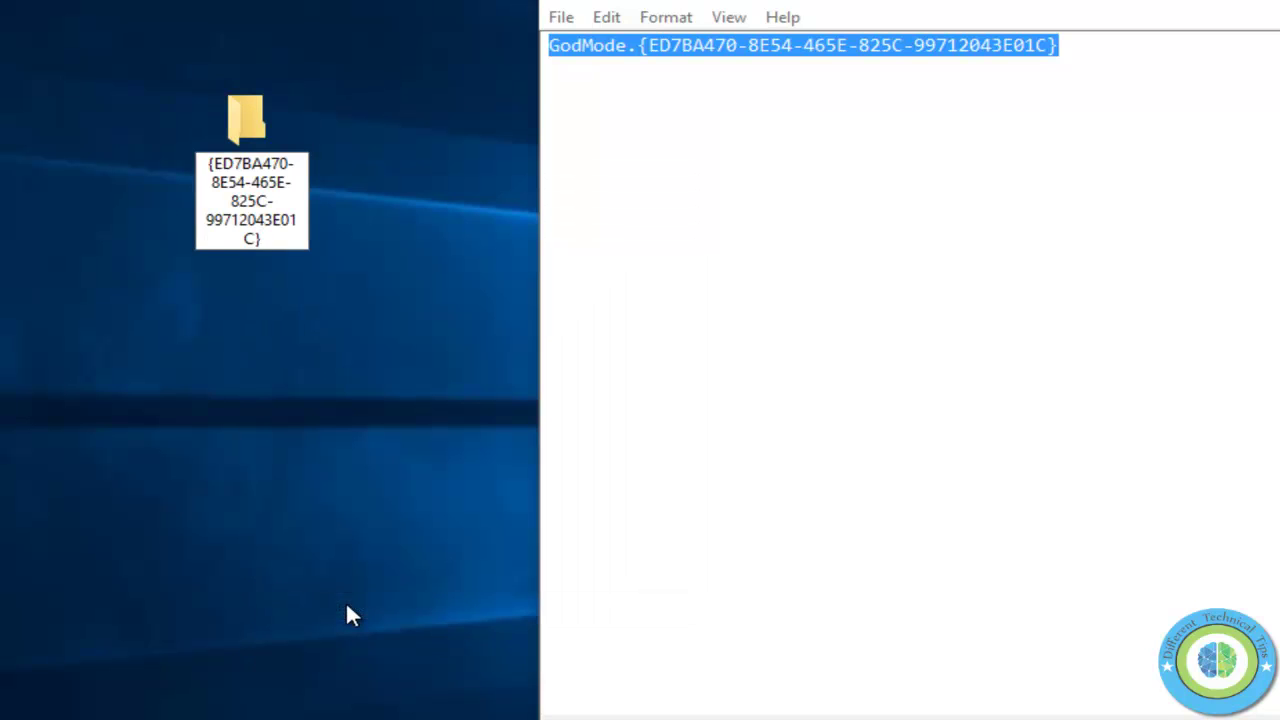
key("Up")
key("Up")
key("Up")
key("Up")
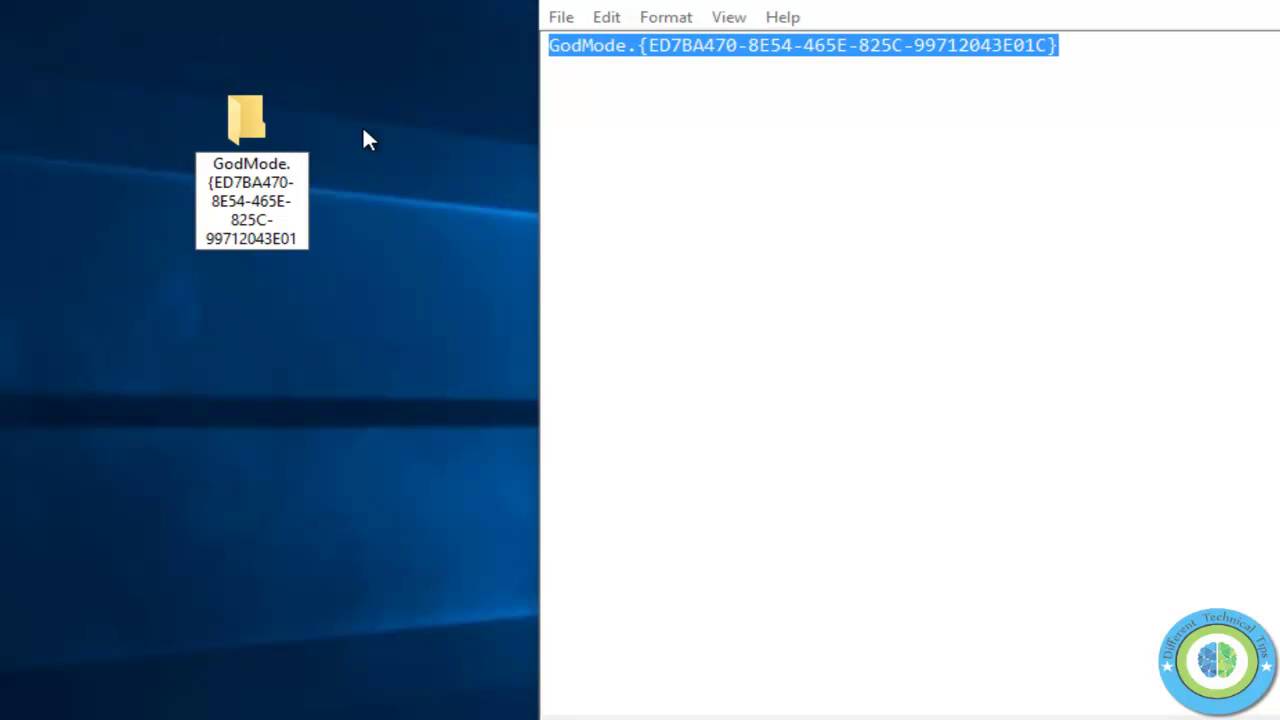
key("Return")
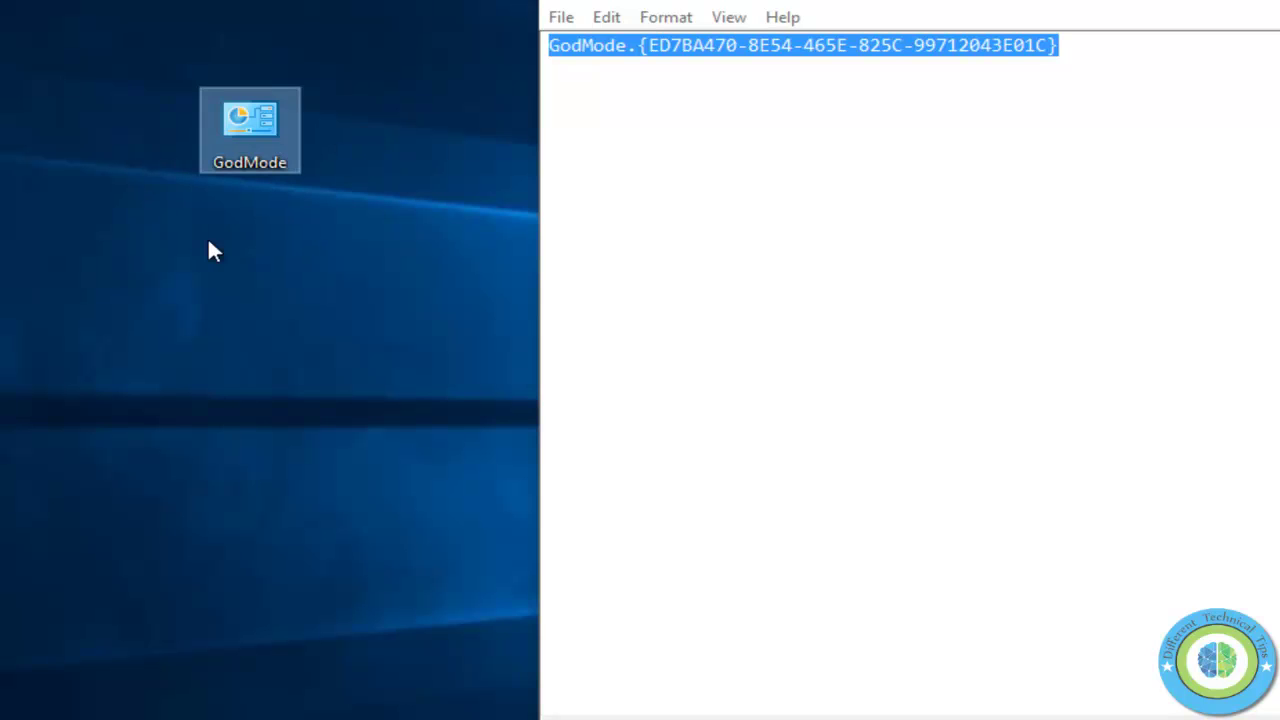
- Start renaming the GodMode icon and type 'Windows Setting' as its new name
right_click(262, 124)
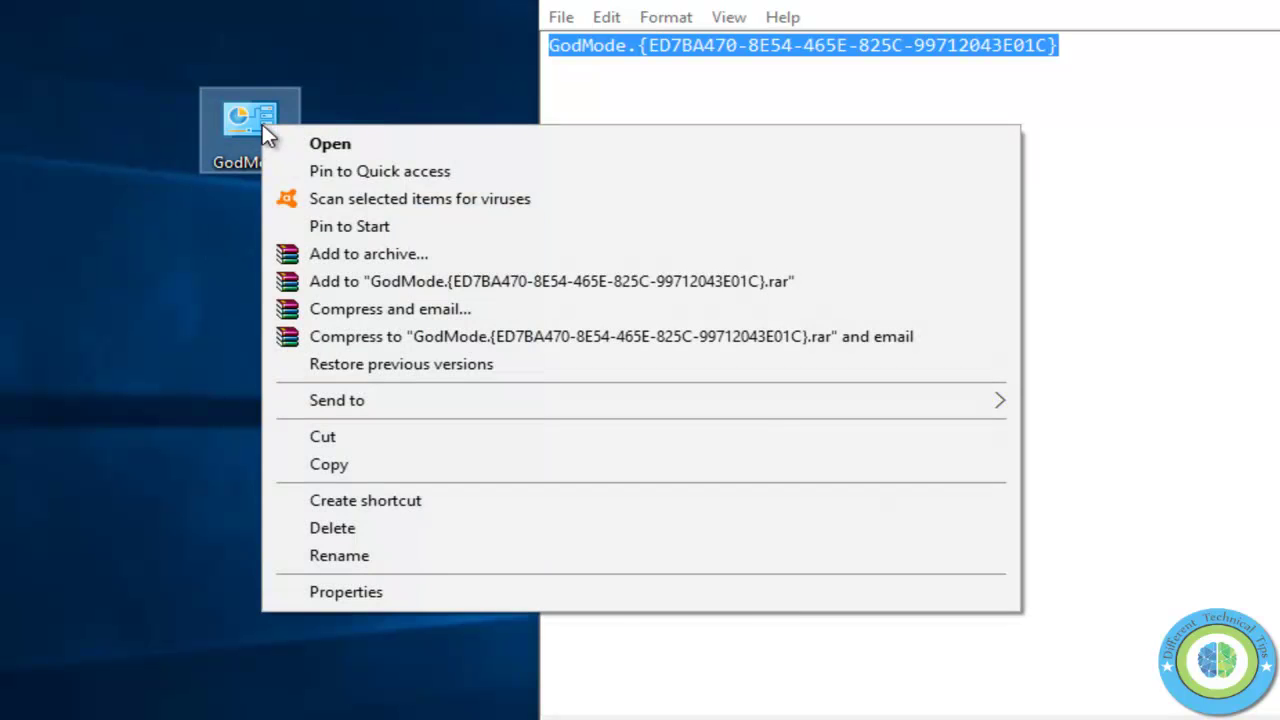
left_click(355, 556)
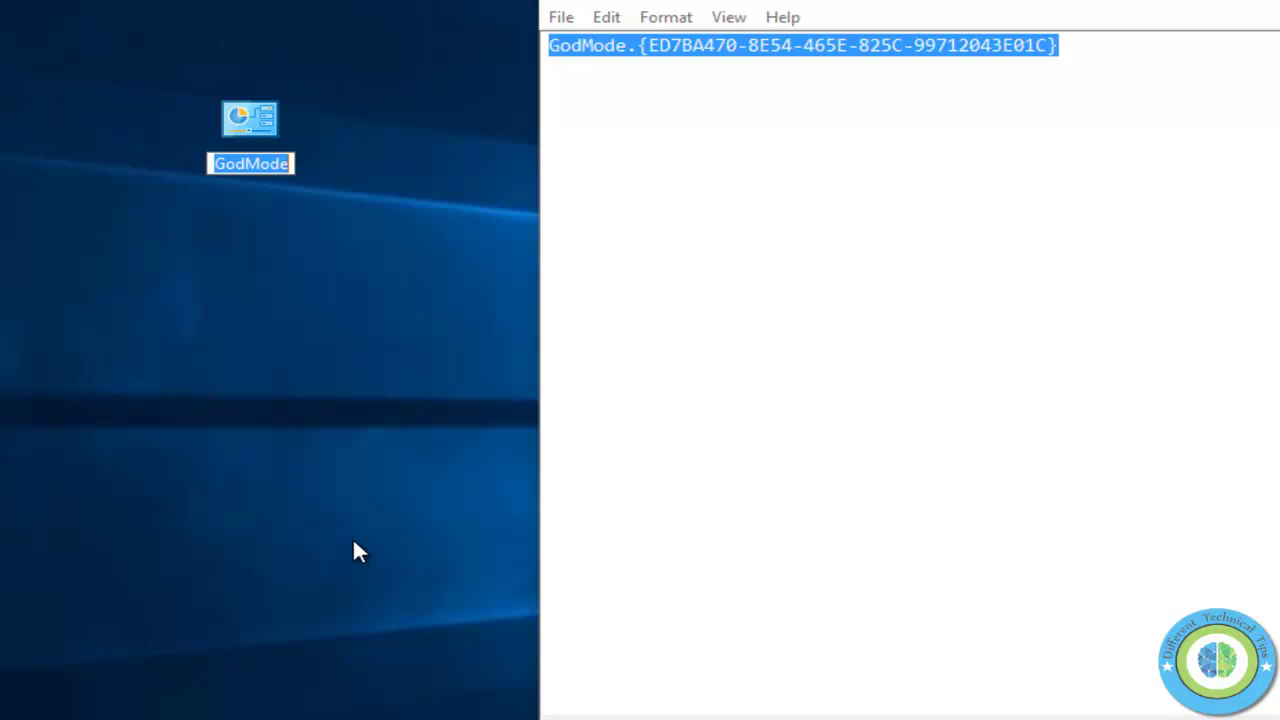
type("Windows ")
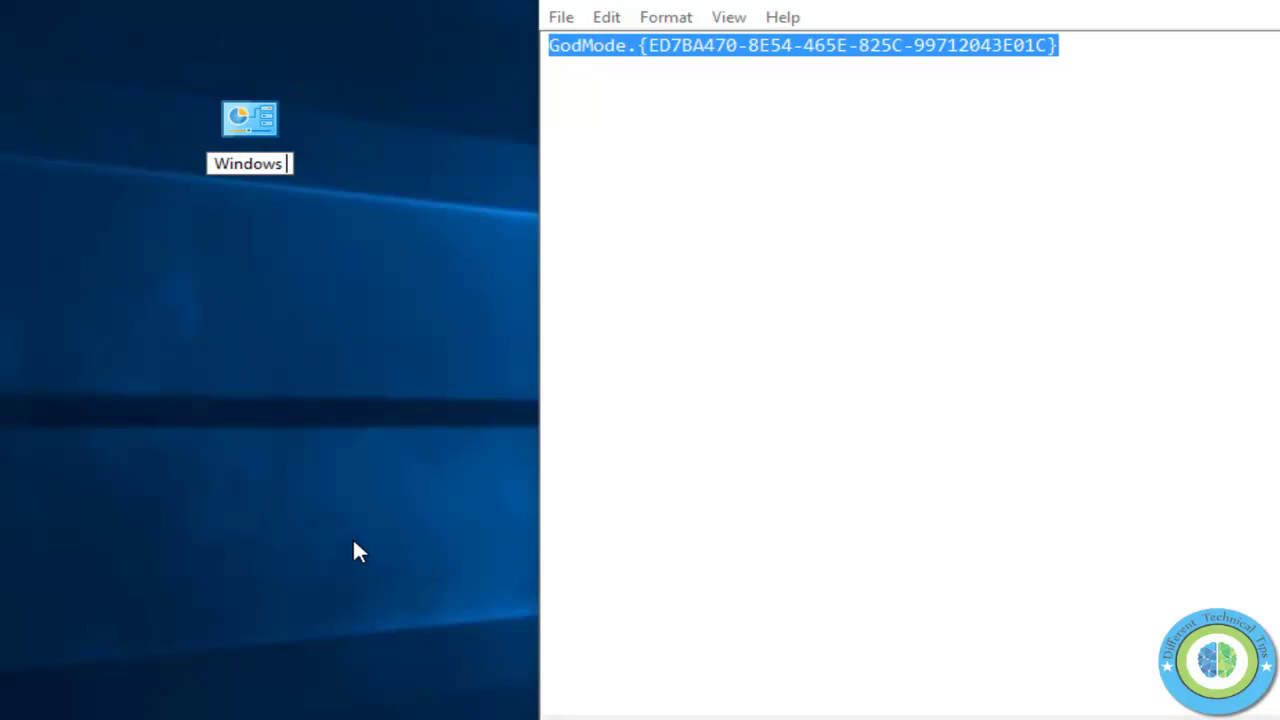
type("Setti")
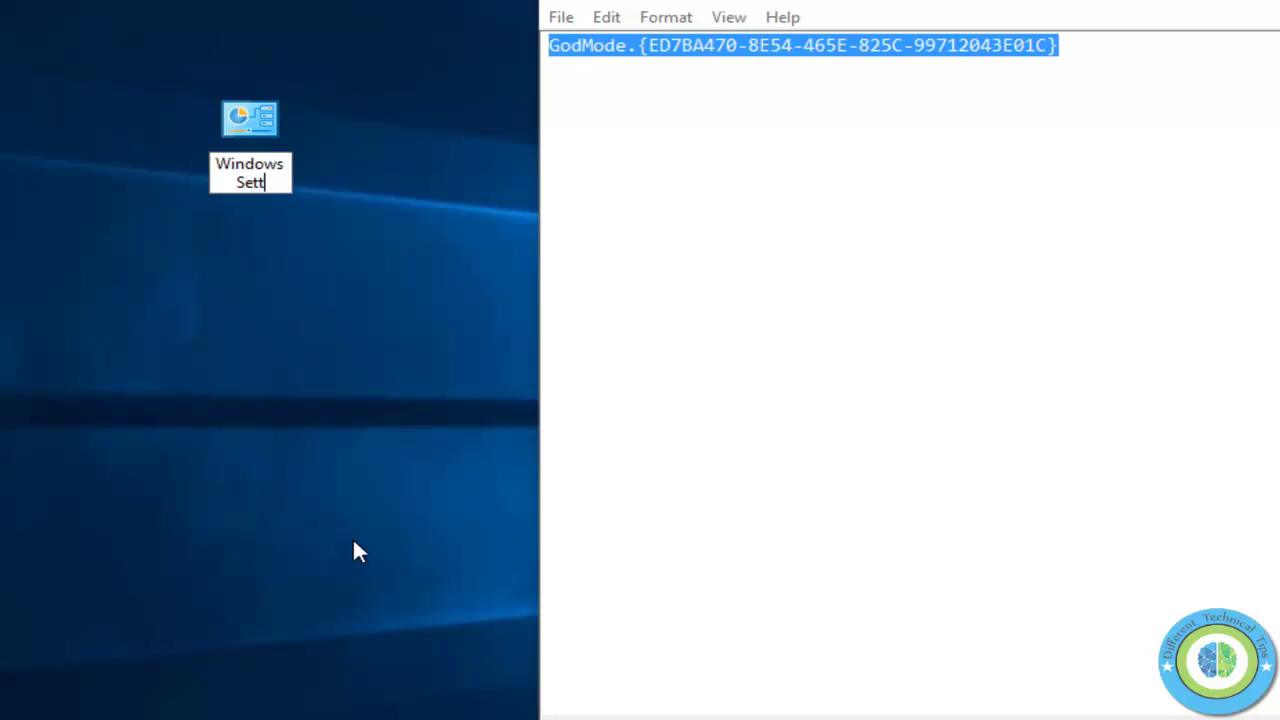
type("ng")
- Confirm the 'Windows Setting' name, move Notepad aside, and place the folder under Untitled
key("Return")
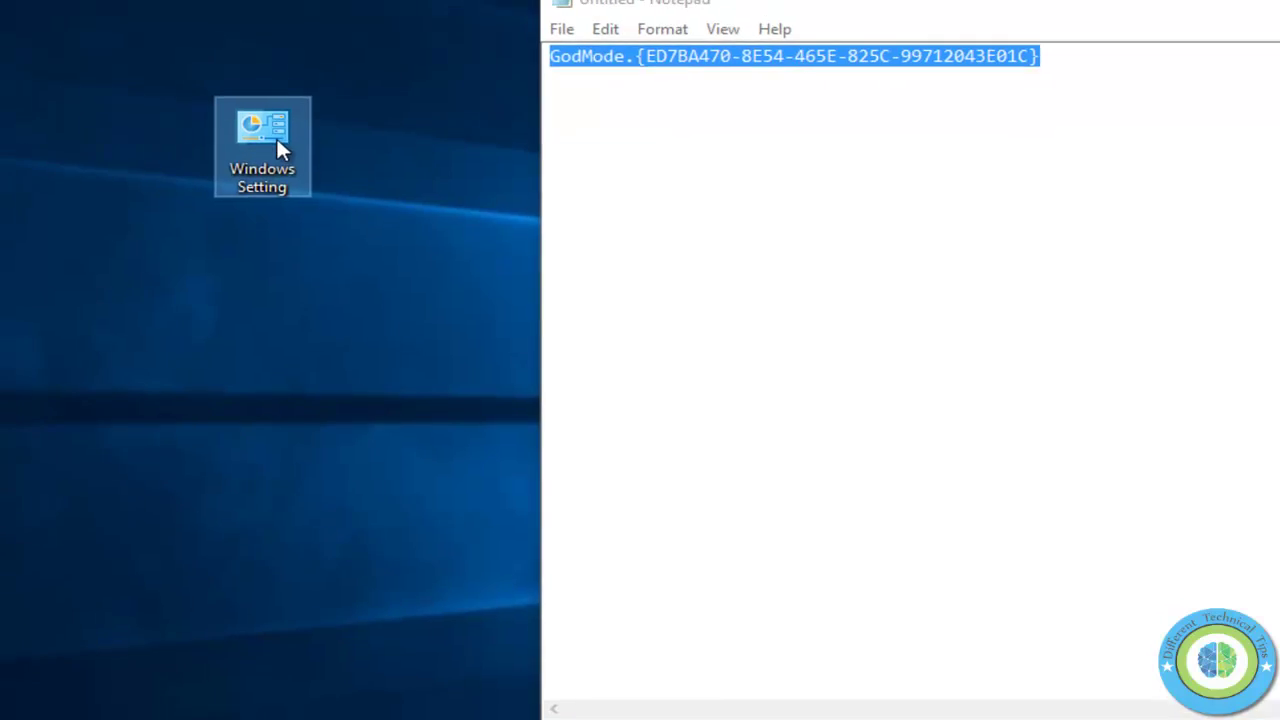
left_click_drag(1243, 102, 1029, 132)
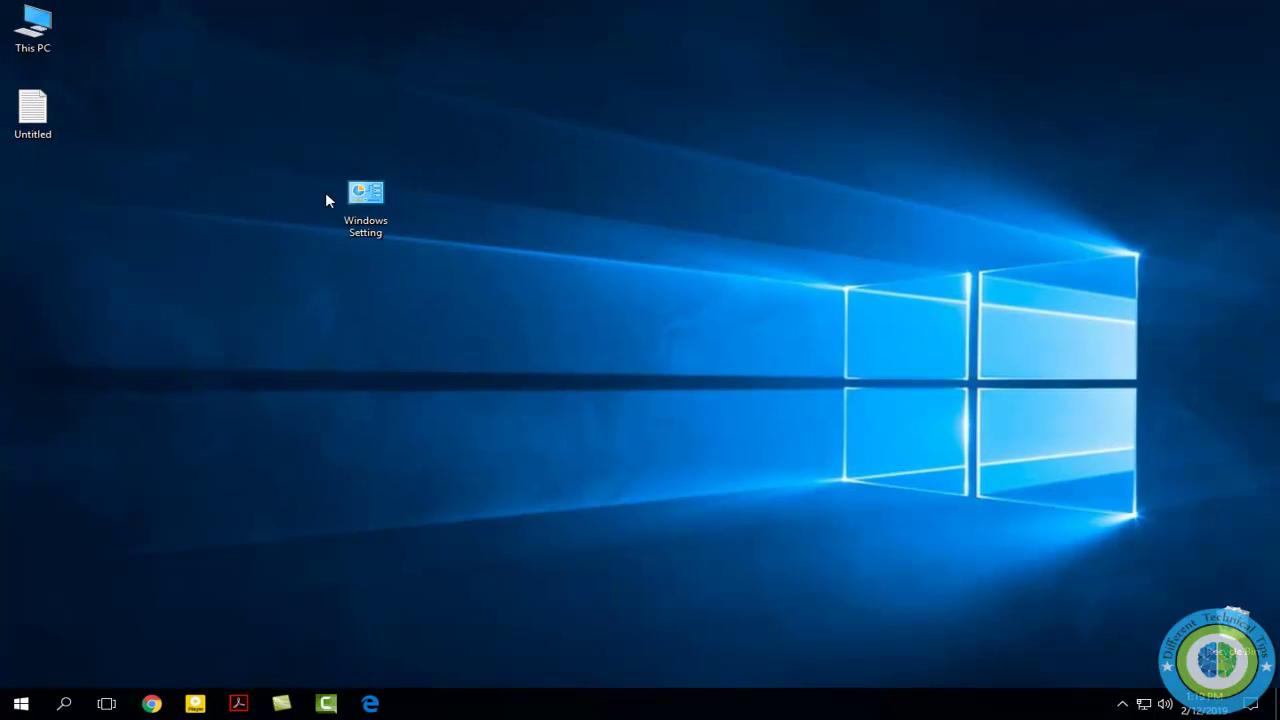
left_click_drag(345, 200, 32, 205)
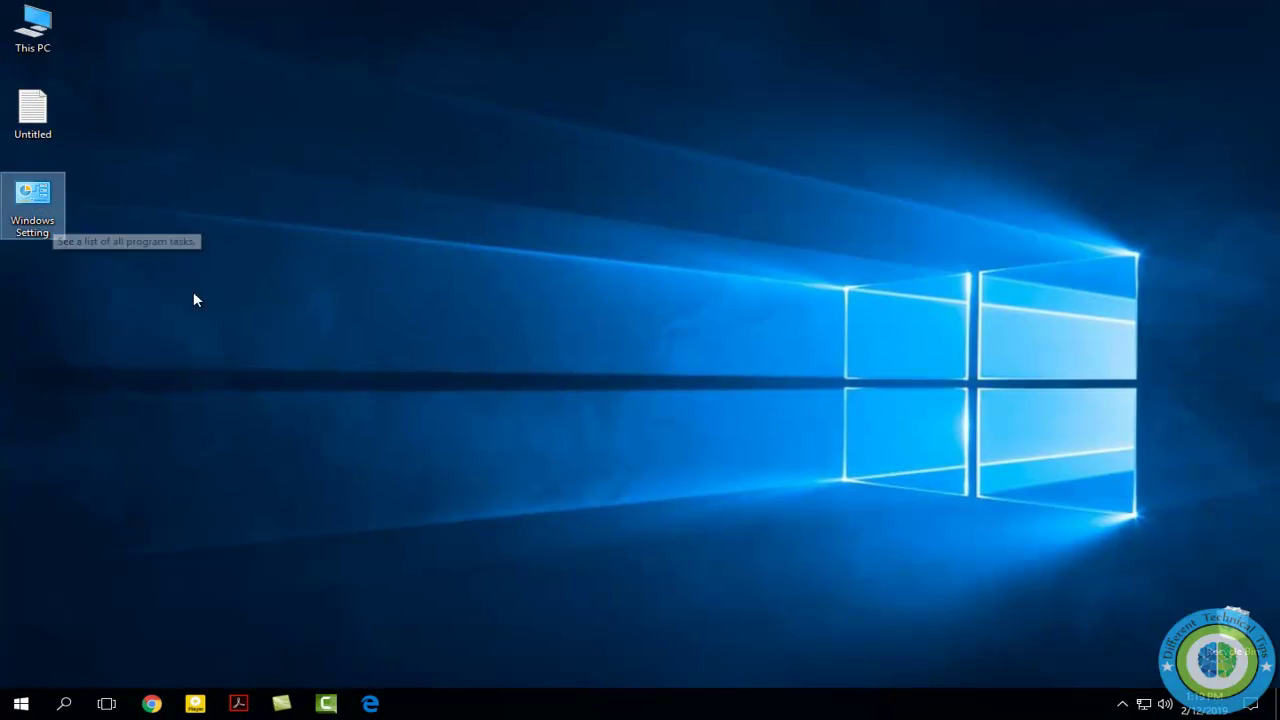
- Open Windows Setting and scroll its task list from Administrative Tools to Devices and Printers
double_click(34, 197)
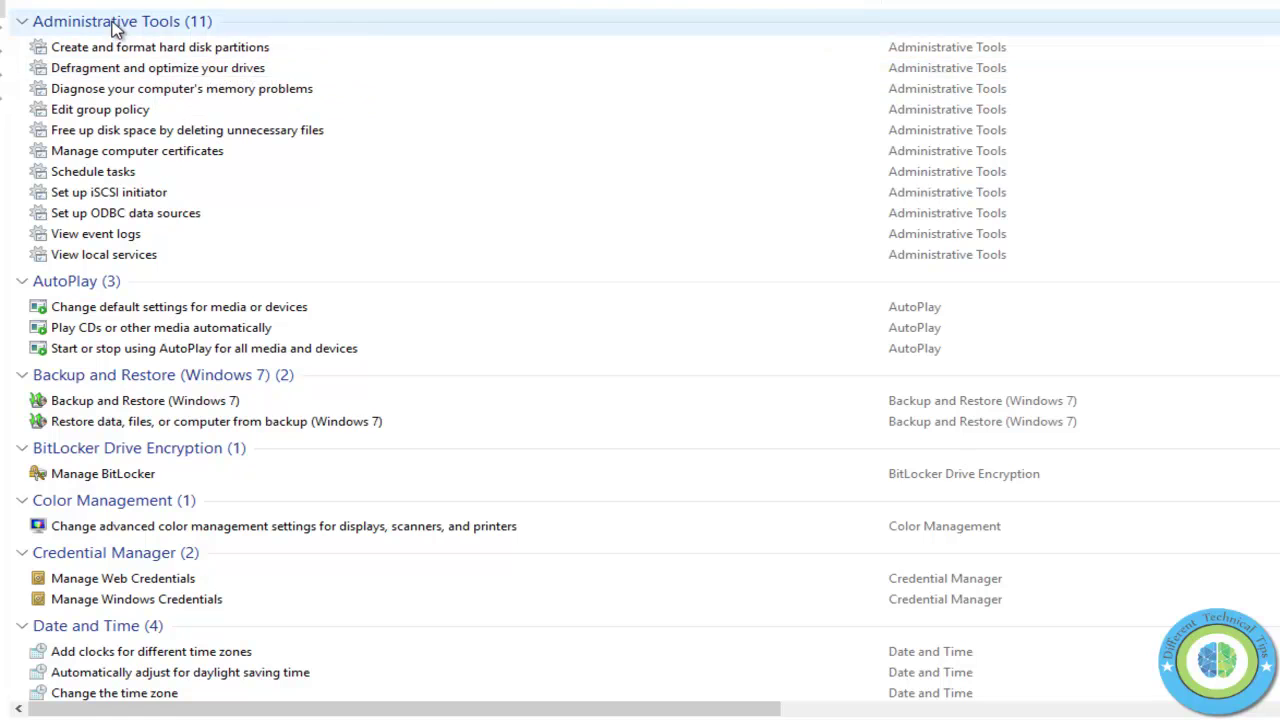
scroll(253, 232, "down", 1)
scroll(253, 232, "down", 1)
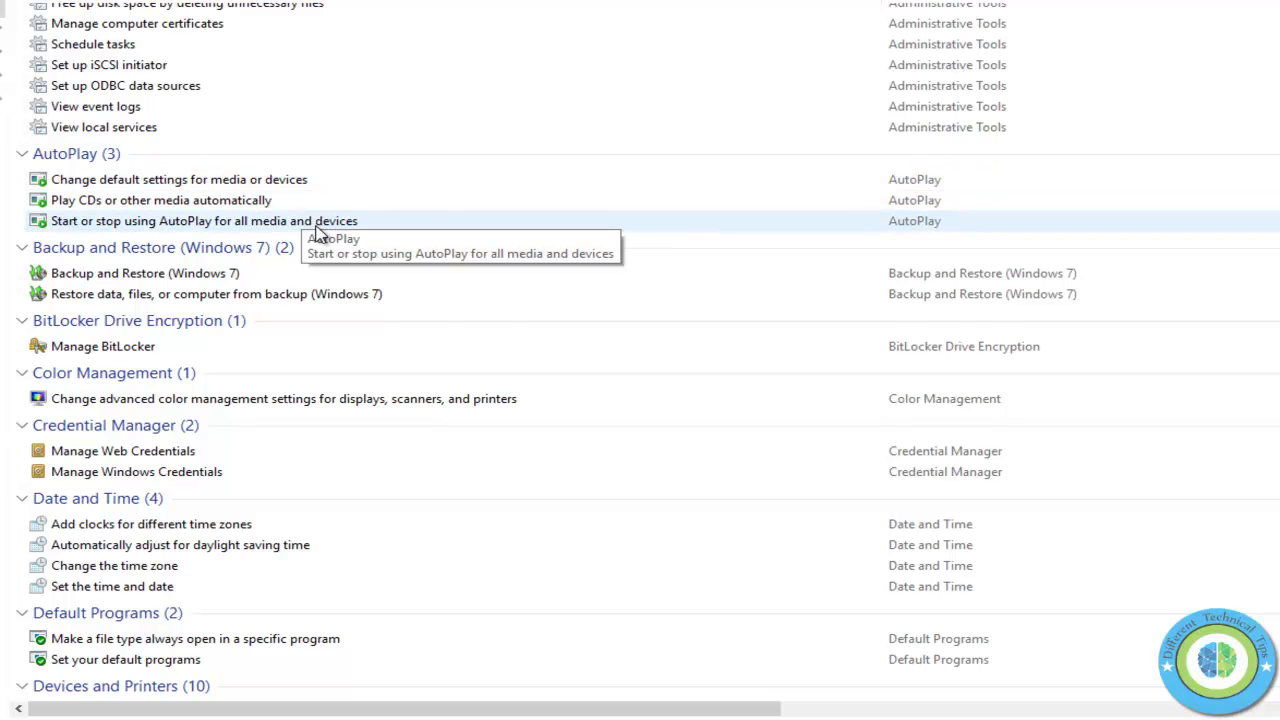
scroll(306, 229, "down", 1)
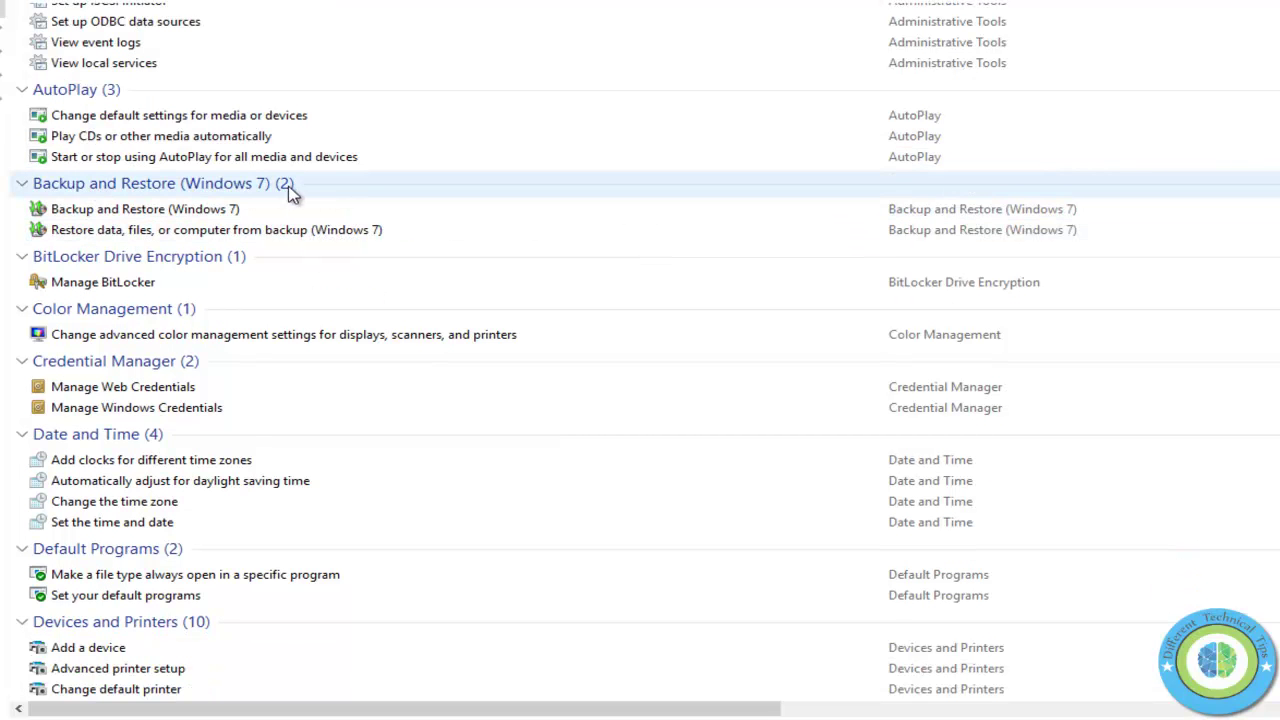
scroll(274, 214, "down", 1)
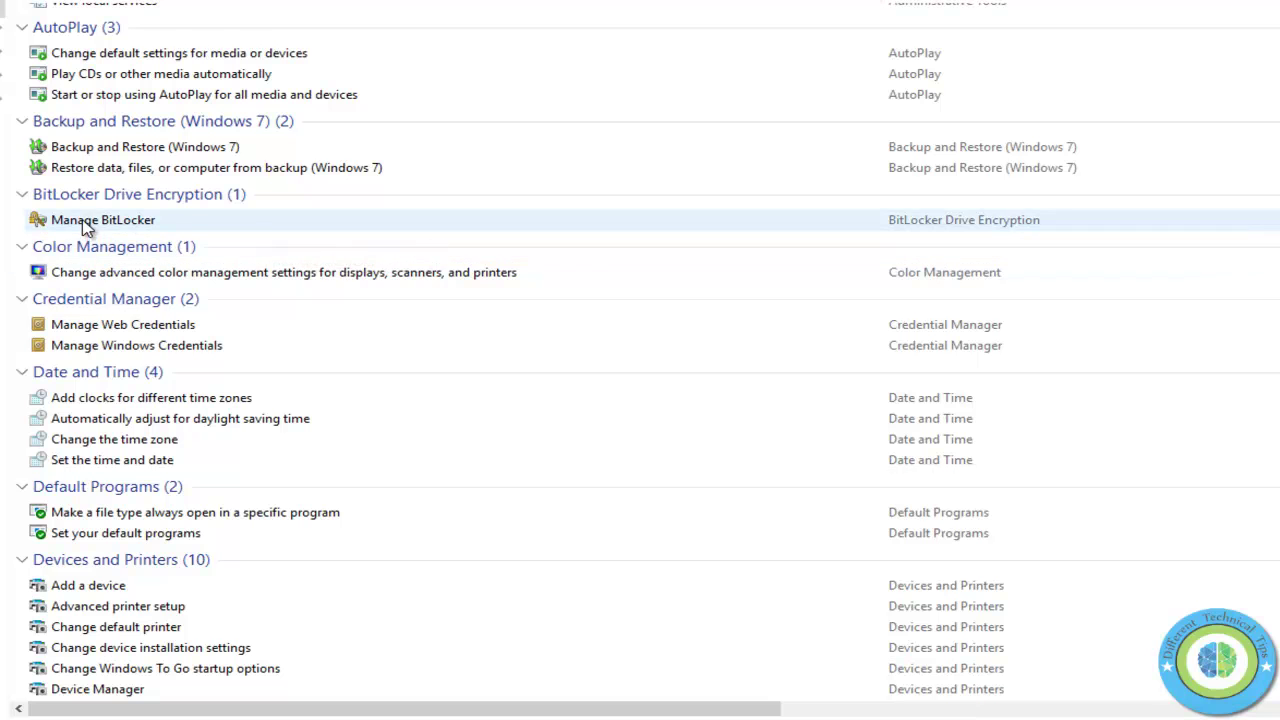
scroll(240, 222, "down", 1)
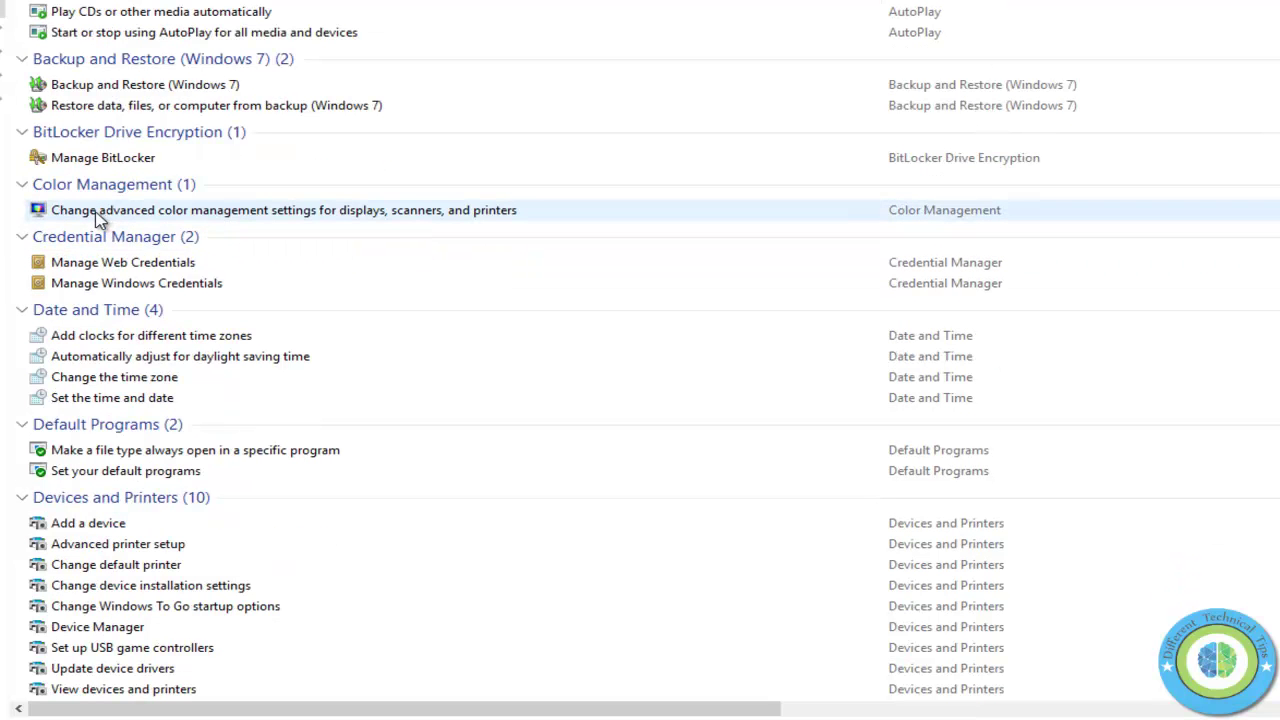
scroll(298, 250, "down", 1)
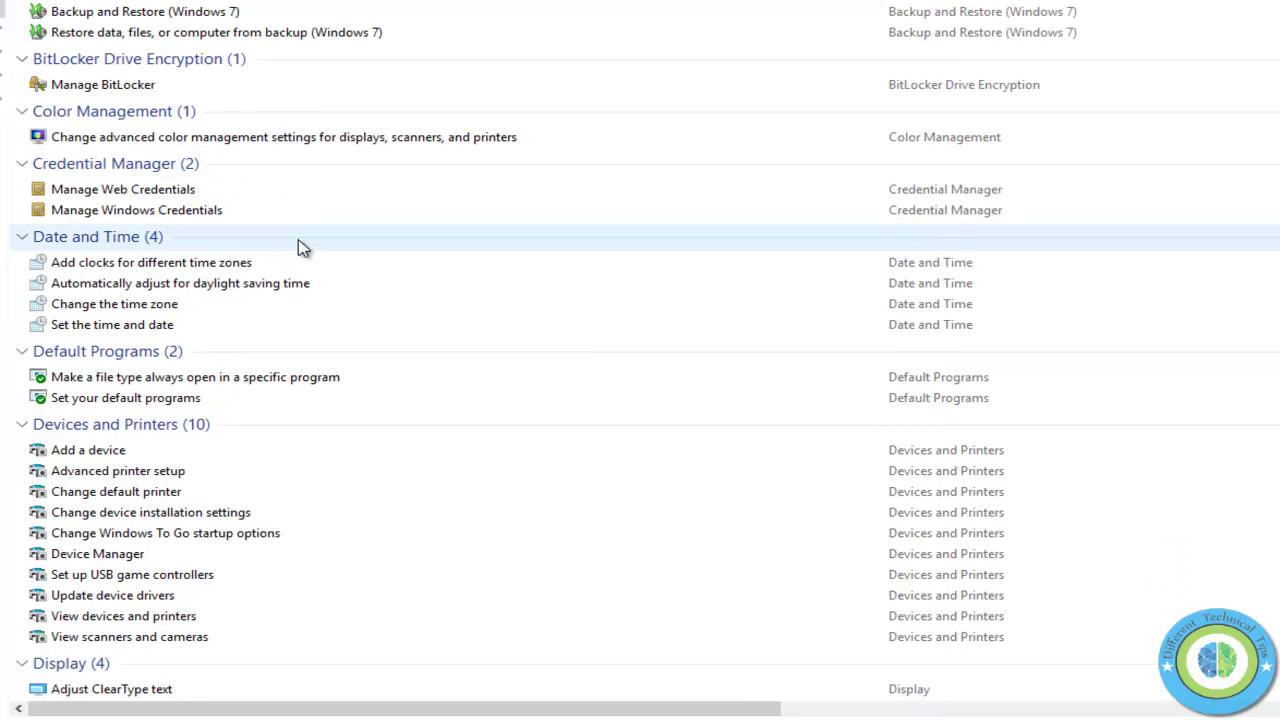
scroll(303, 263, "down", 2)
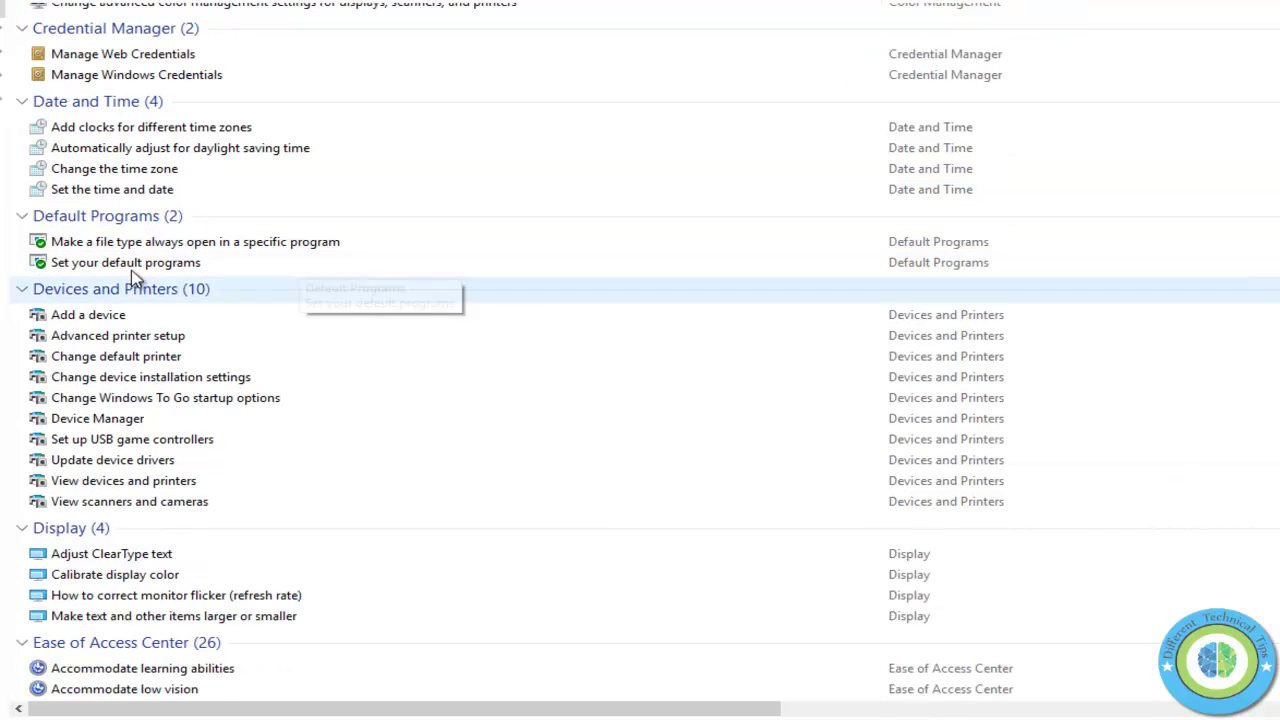
scroll(320, 255, "down", 1)
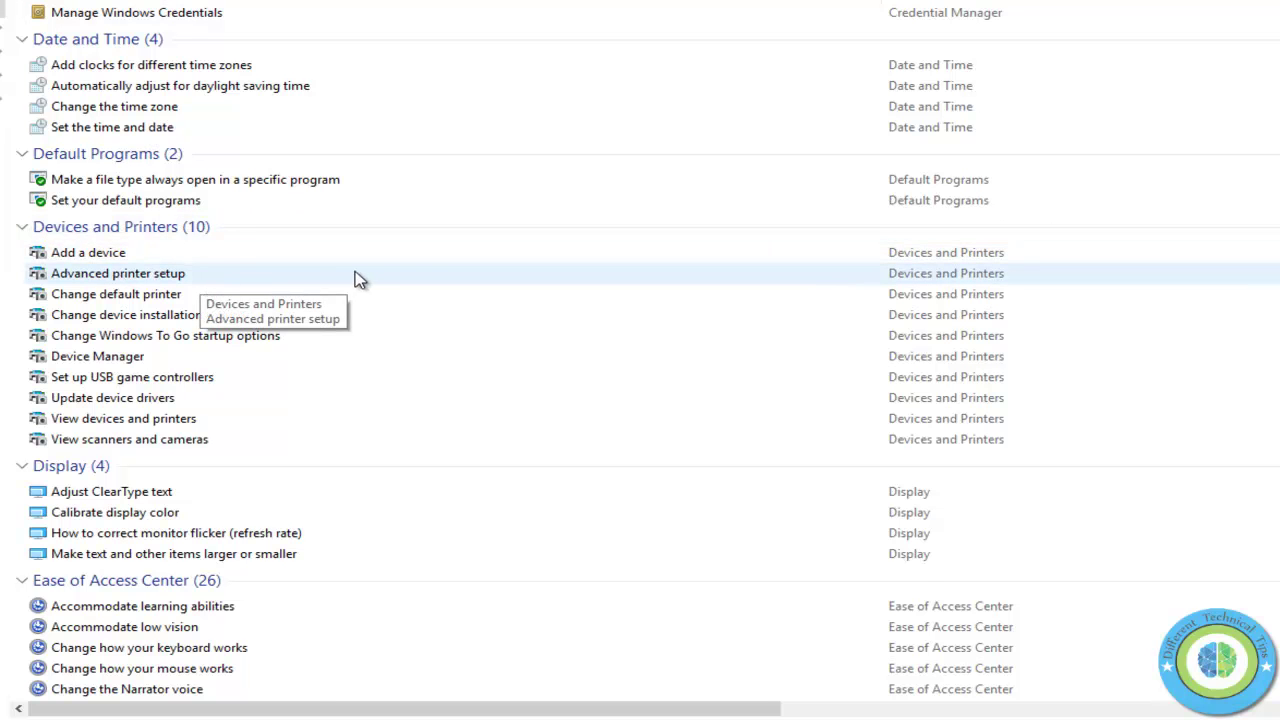
- Scroll down through the remaining Control Panel task groups in Windows Setting
scroll(360, 278, "down", 3)
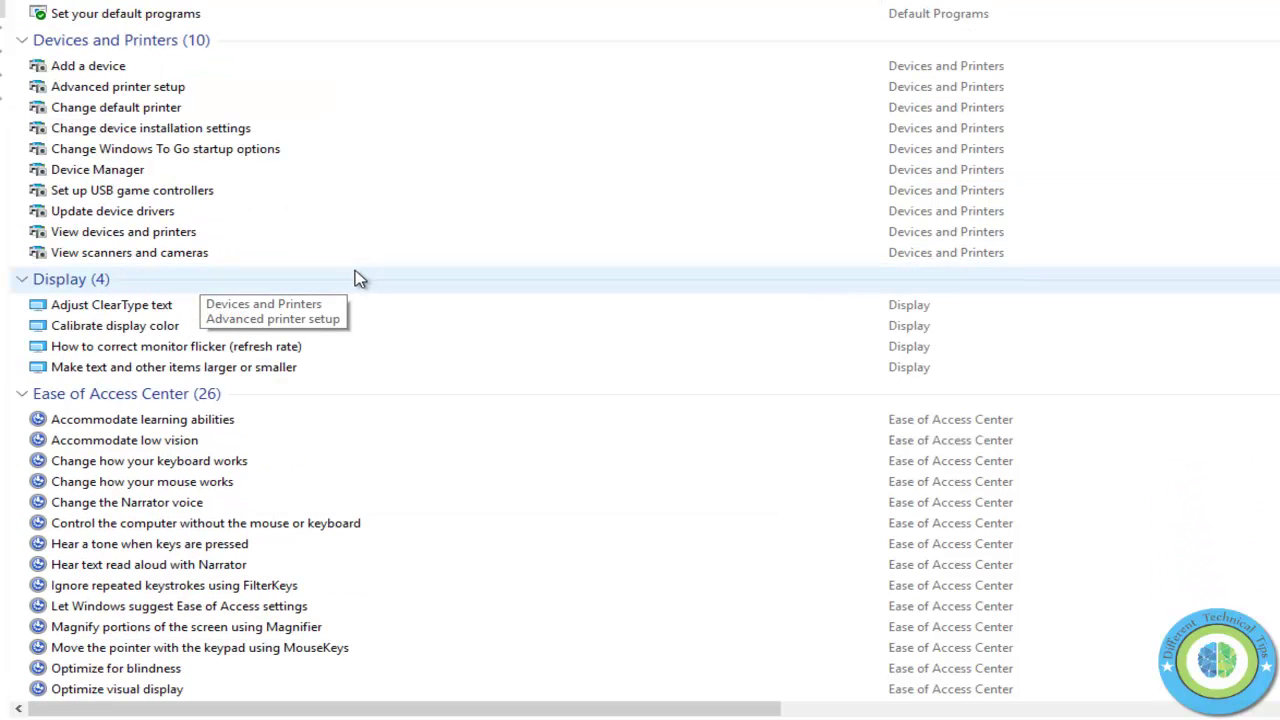
scroll(418, 446, "down", 2)
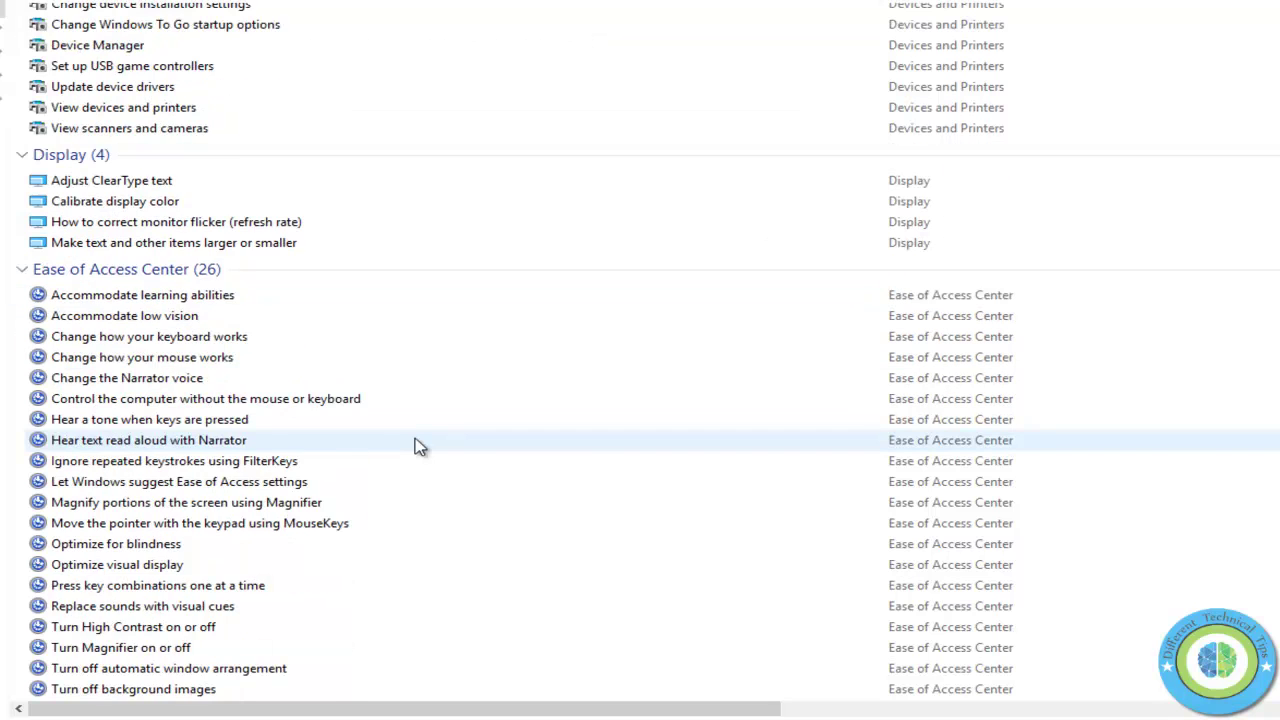
scroll(418, 446, "down", 9)
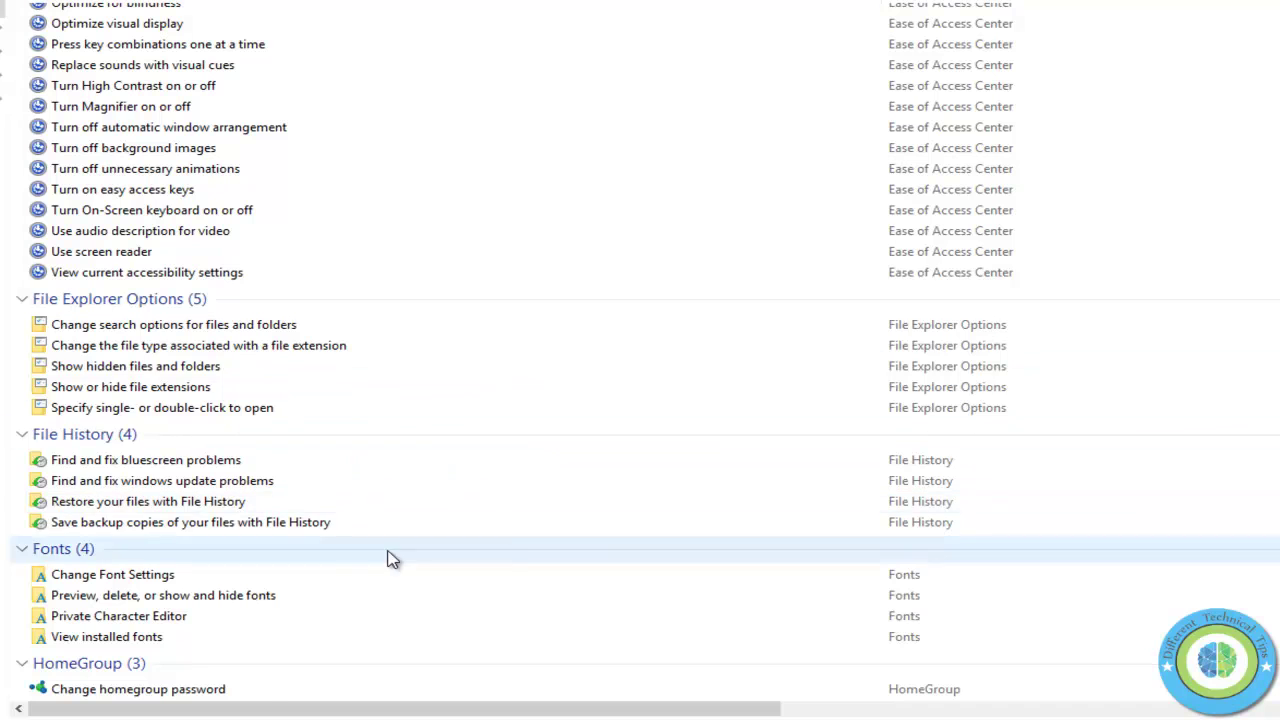
scroll(500, 530, "down", 5)
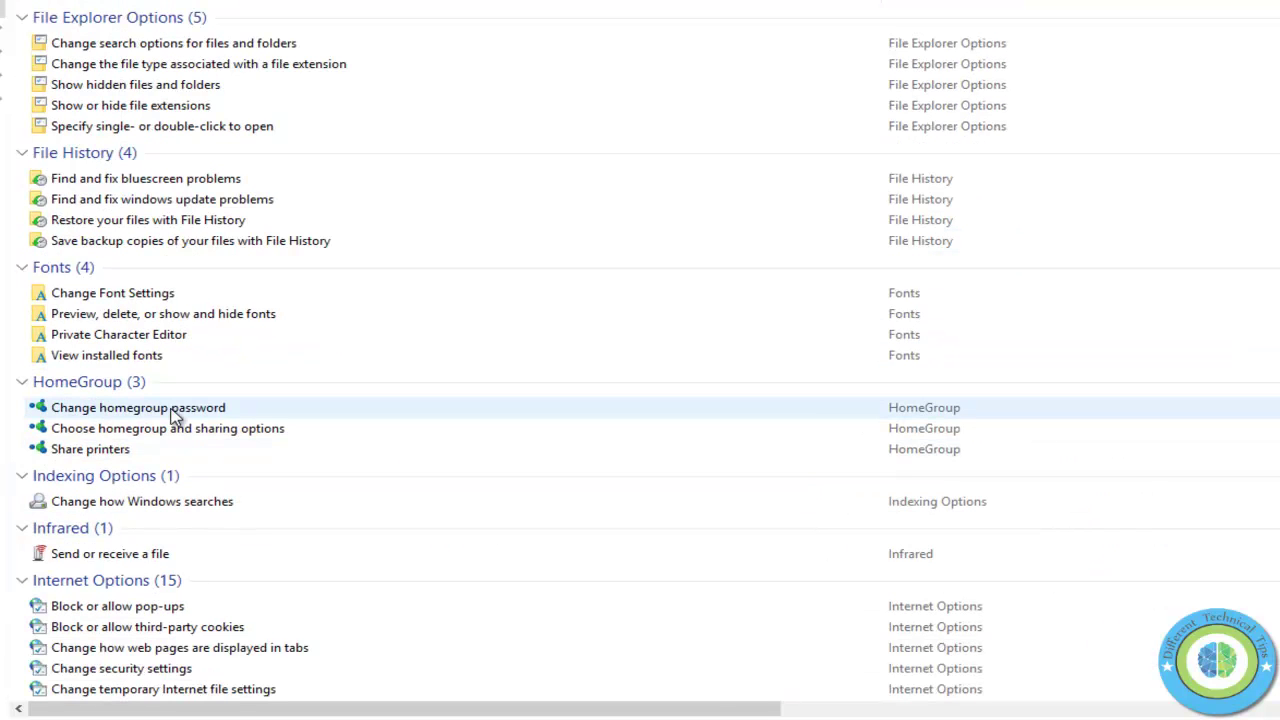
scroll(545, 571, "down", 3)
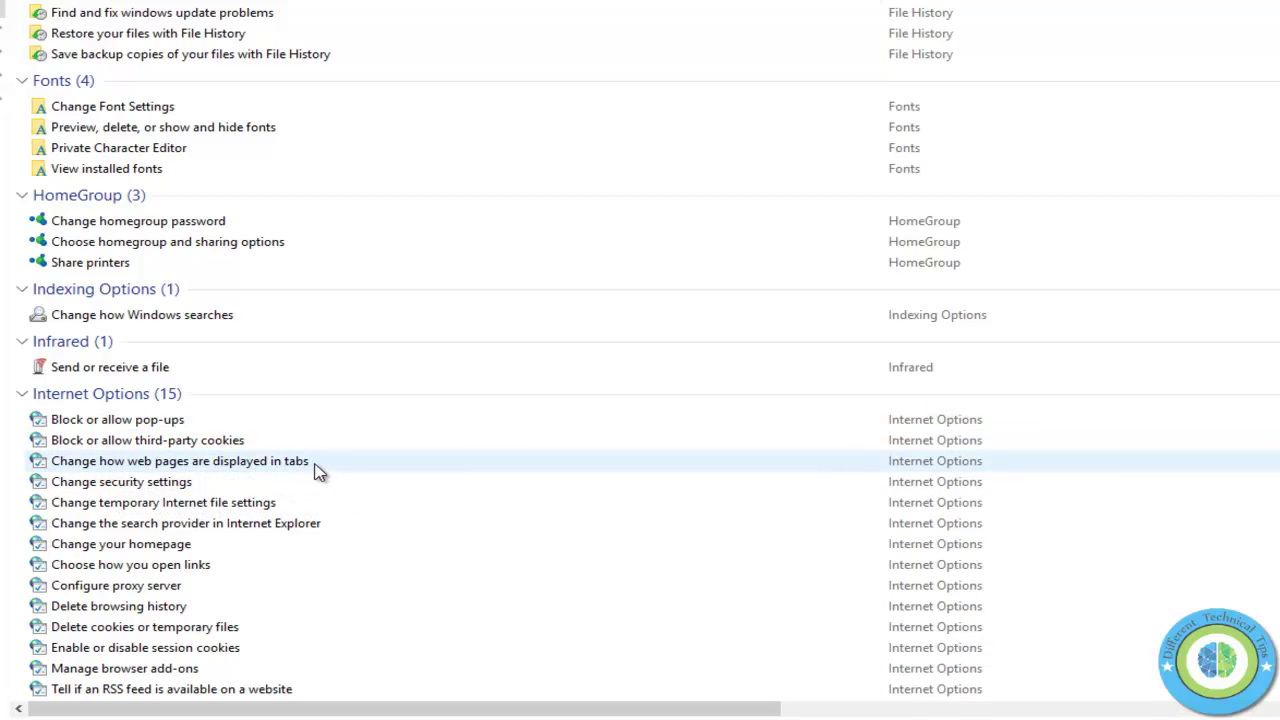
scroll(446, 494, "down", 12)
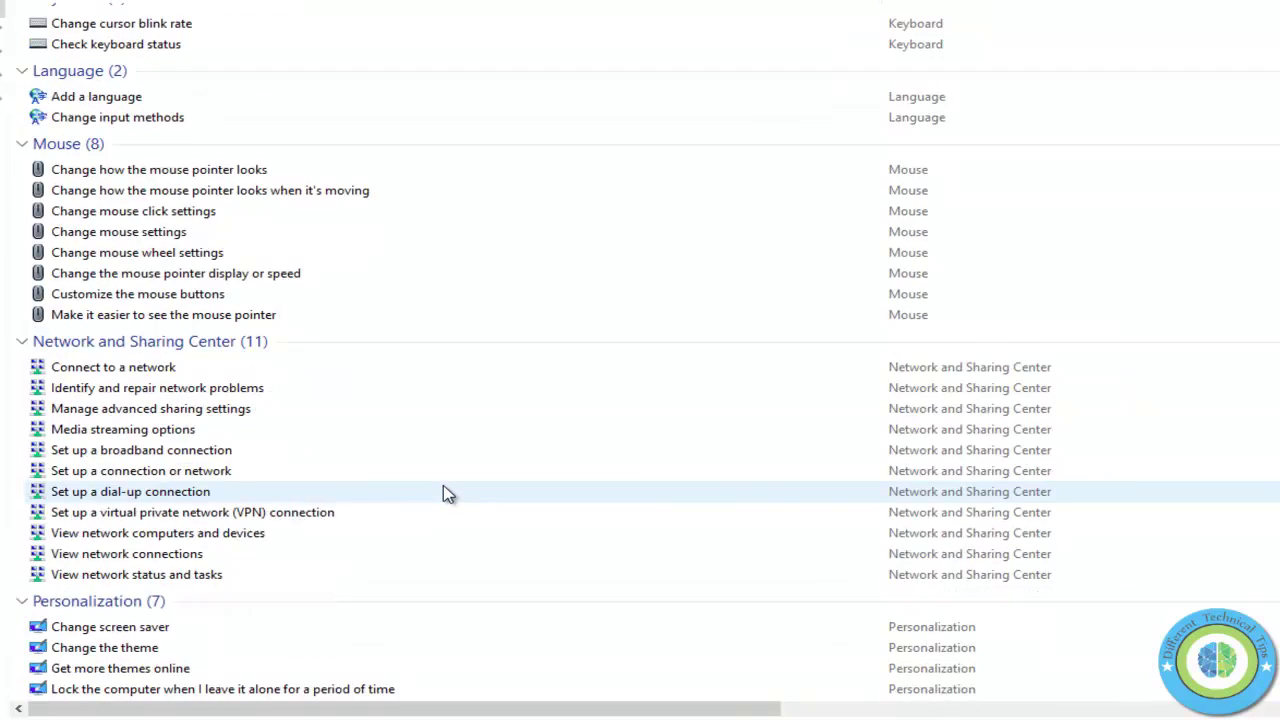
scroll(446, 494, "down", 4)
scroll(446, 494, "up", 1)
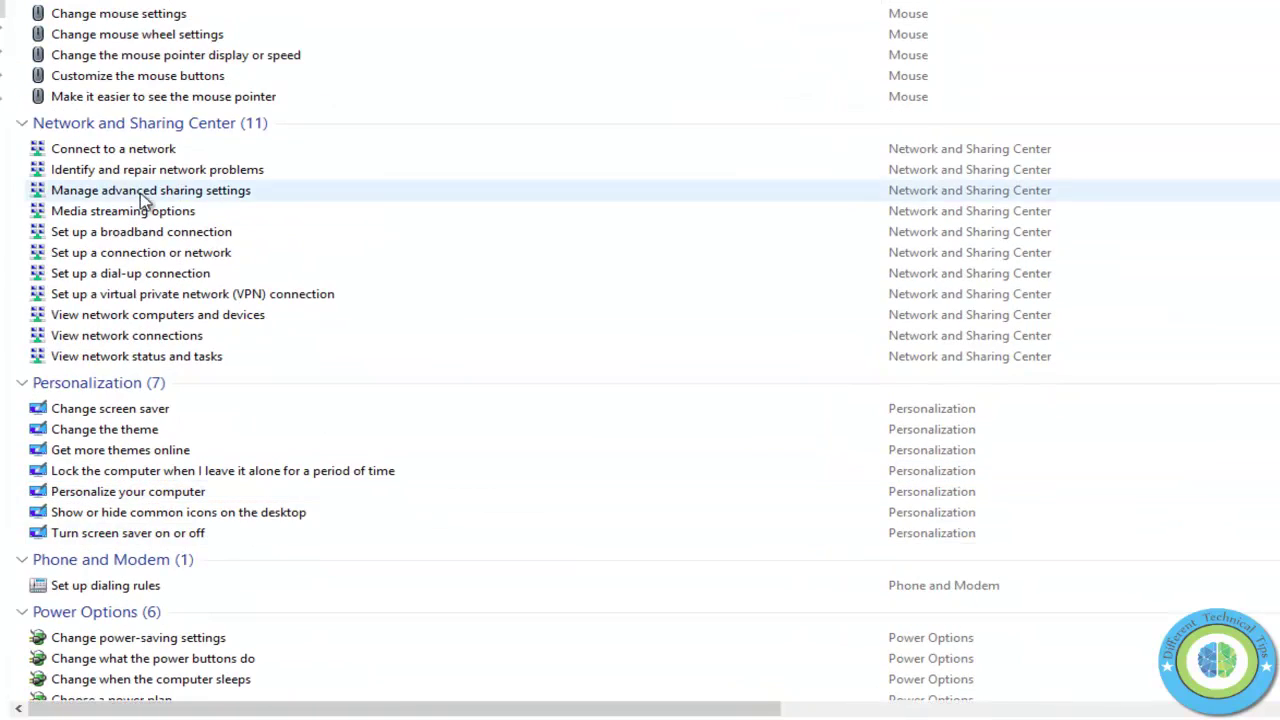
scroll(511, 471, "down", 4)
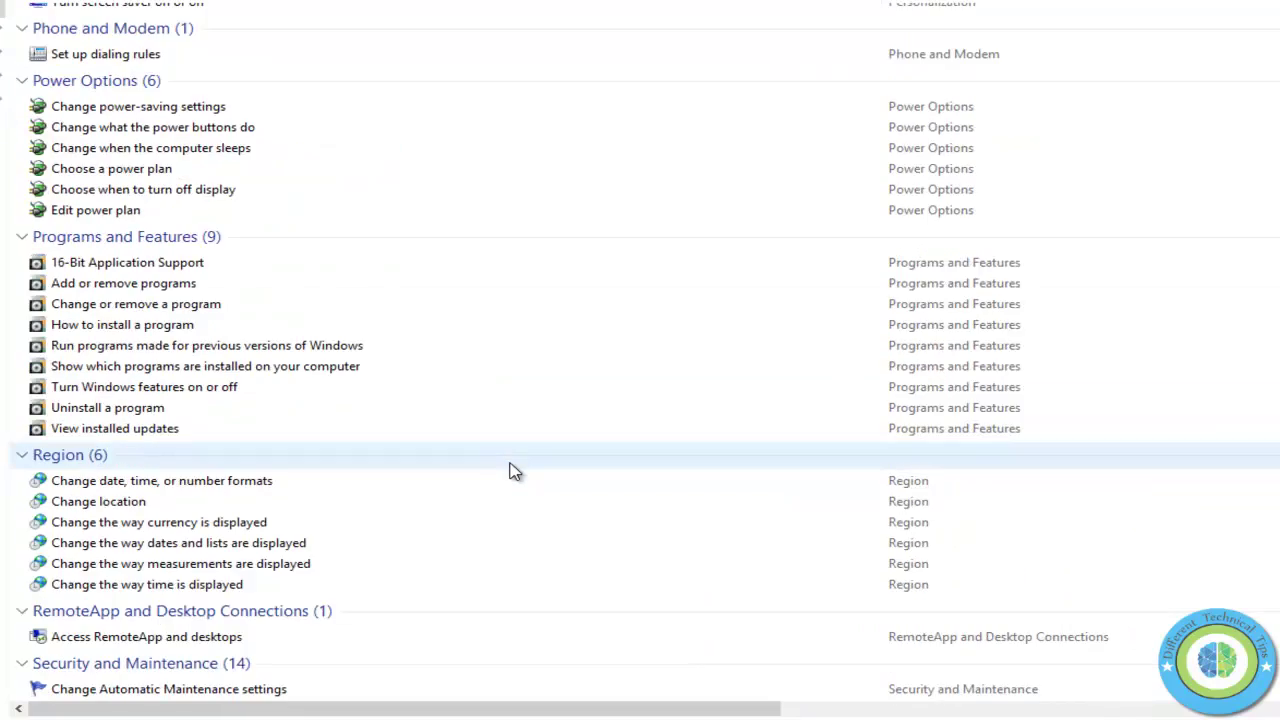
scroll(510, 470, "down", 7)
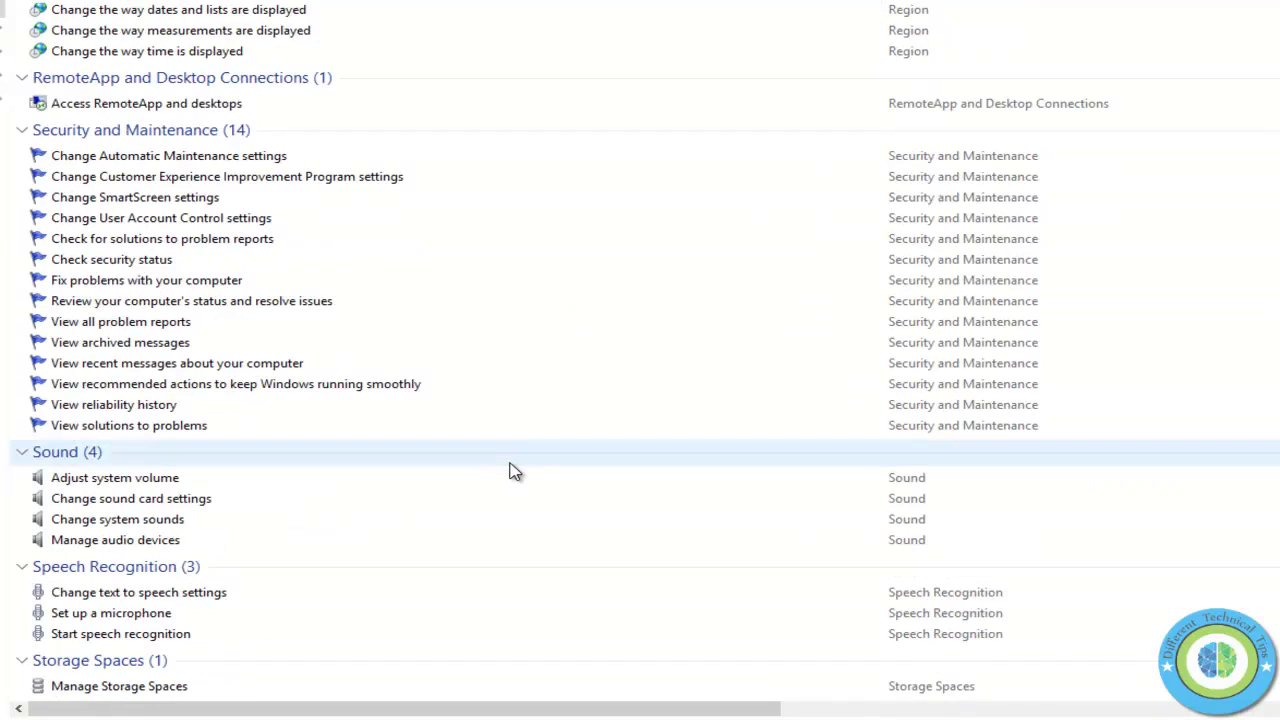
scroll(570, 465, "down", 9)
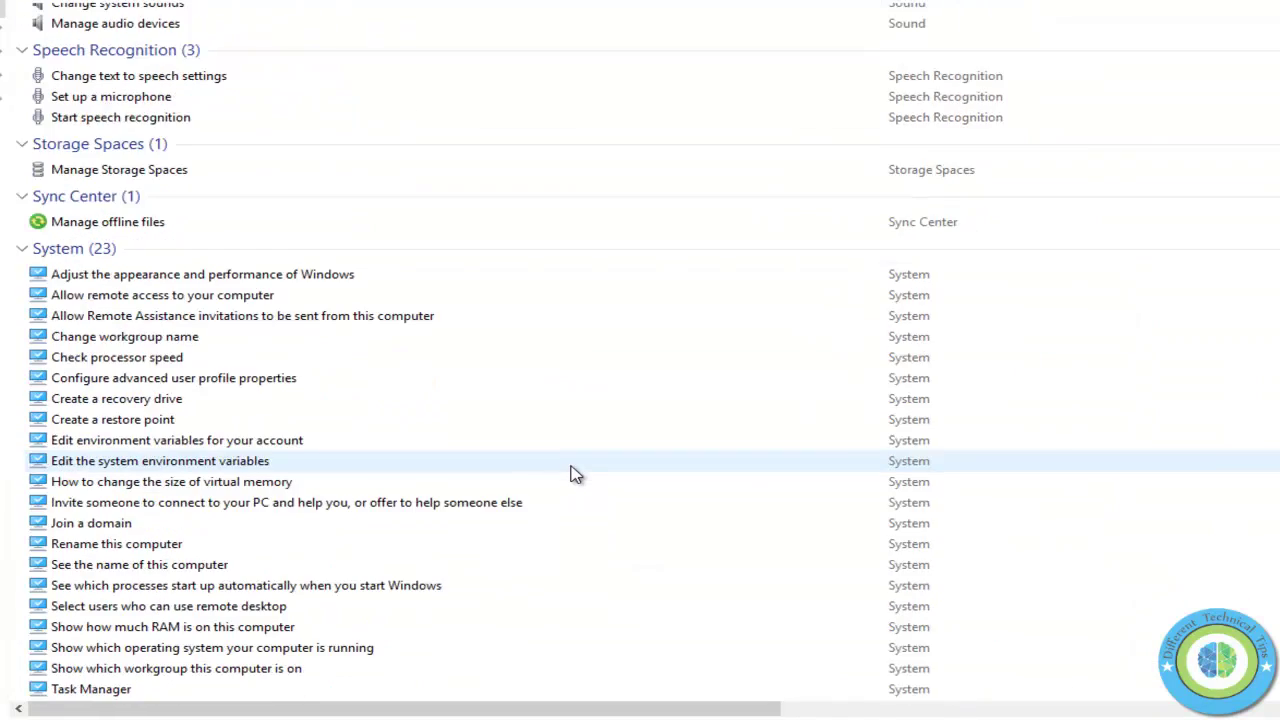
scroll(575, 473, "down", 15)
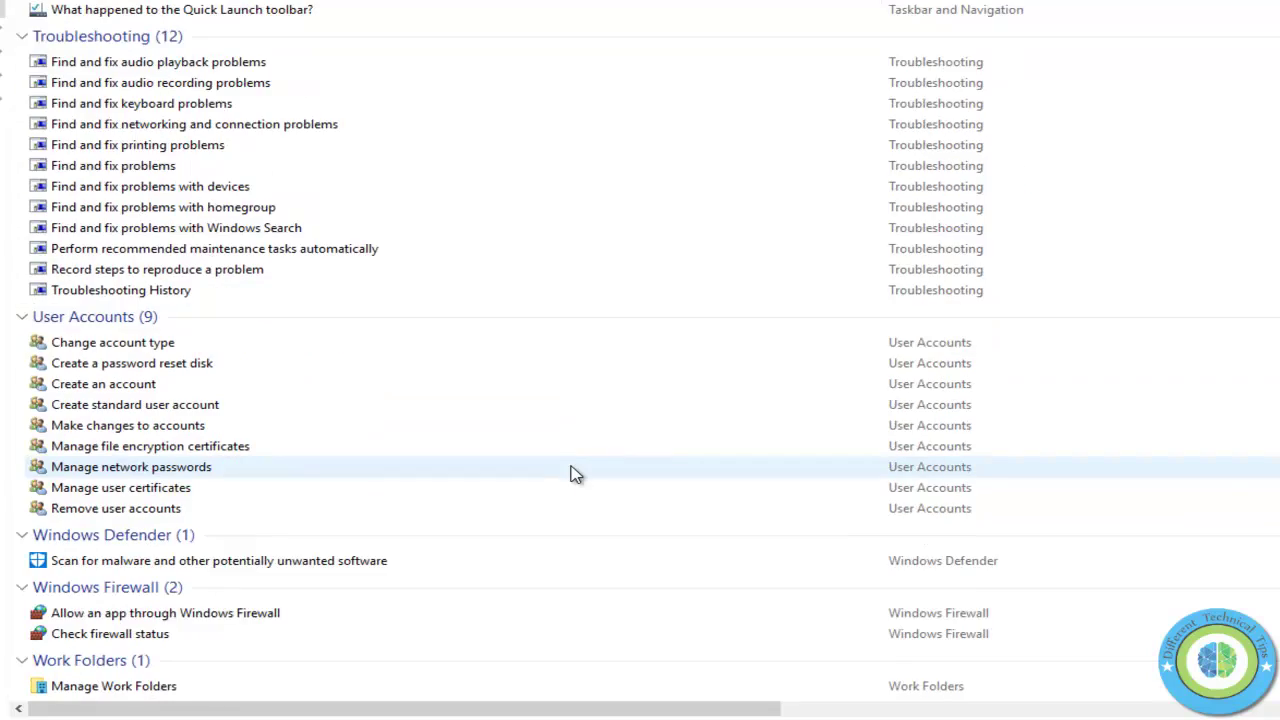
- Scroll back up the task list and close the Windows Setting window
scroll(575, 473, "up", 20)
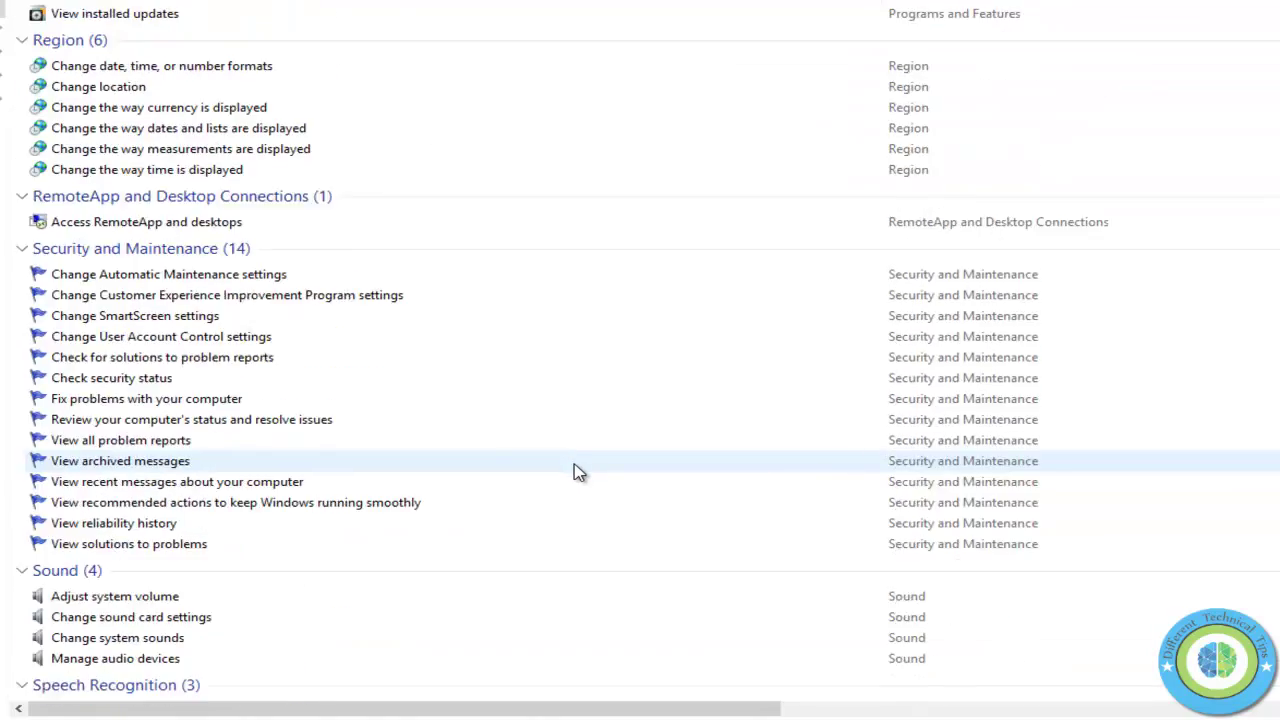
scroll(575, 473, "up", 20)
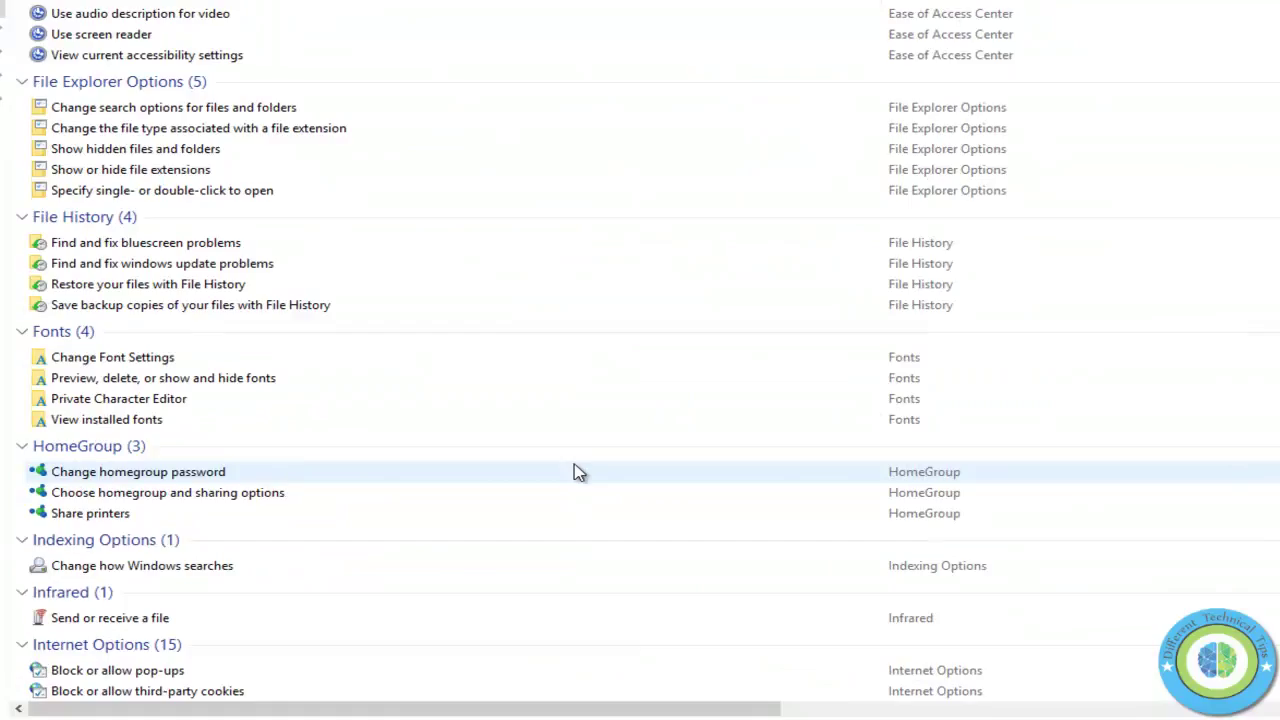
scroll(575, 473, "up", 20)
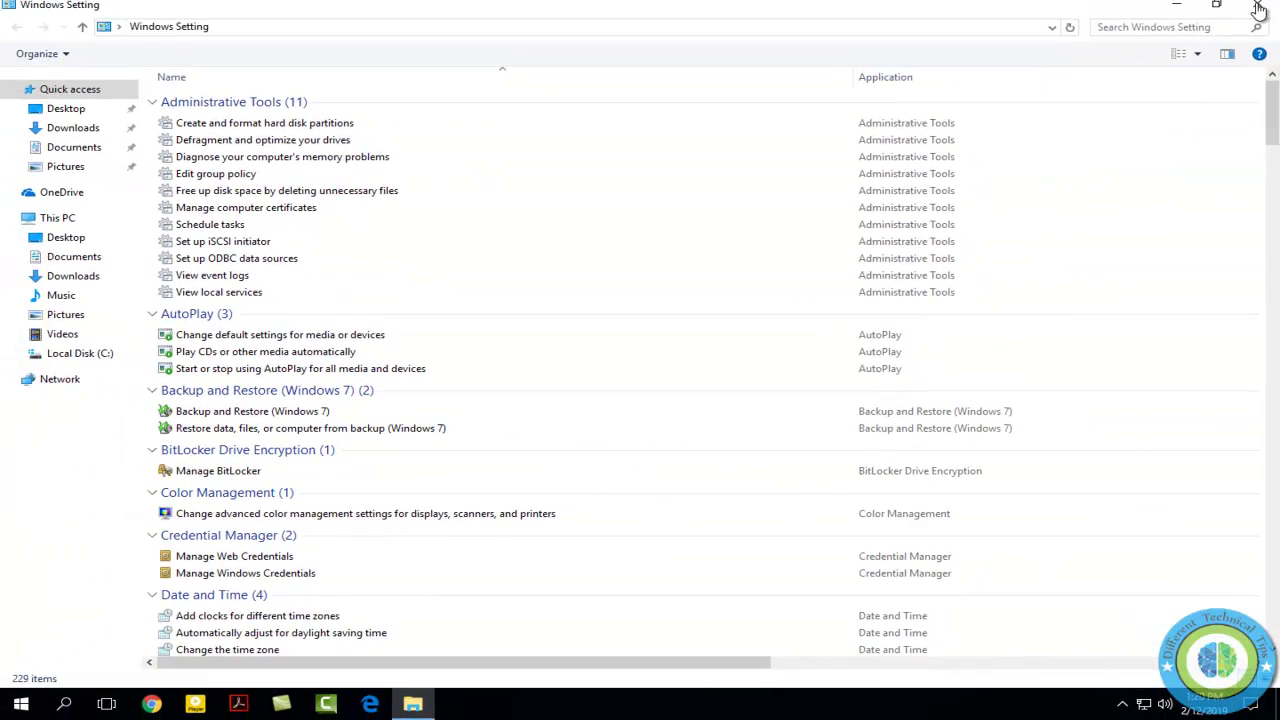
left_click(1258, 8)
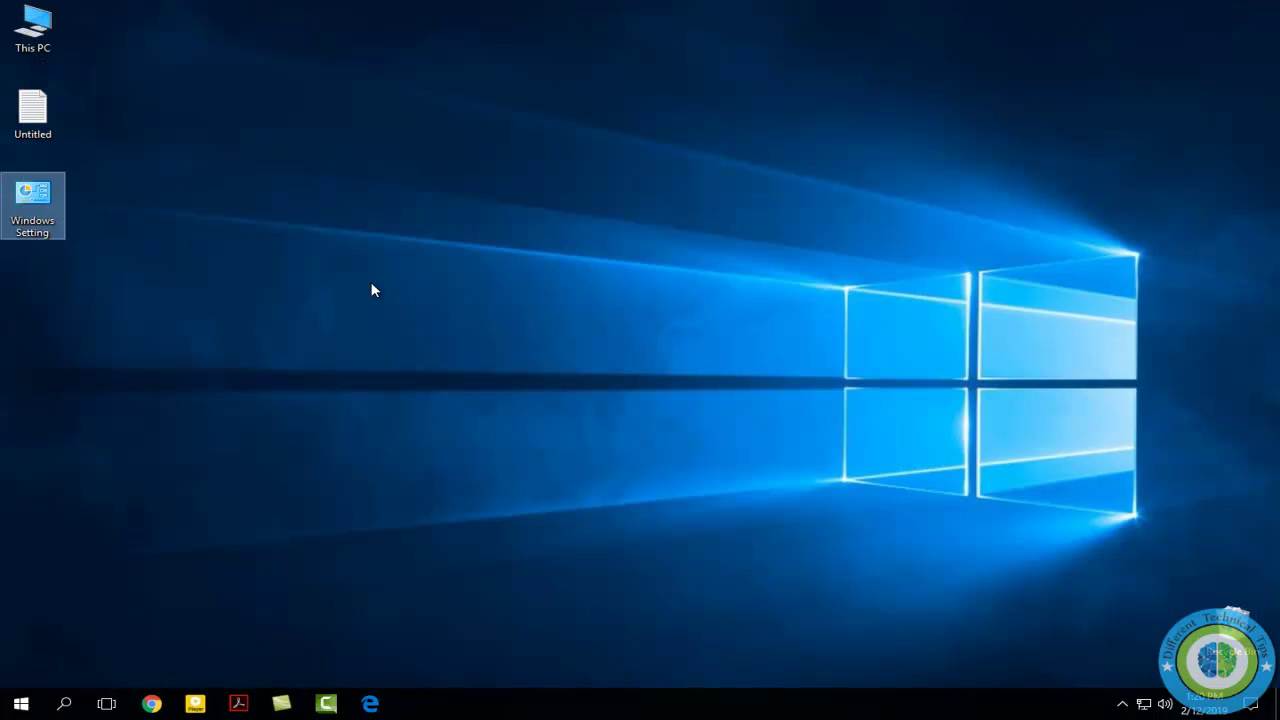